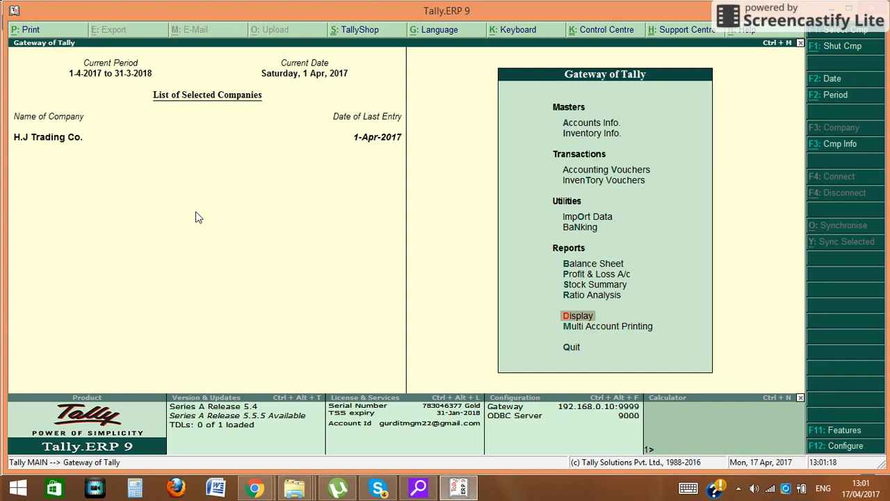
Step: Enable maintaining multiple godowns in the company's inventory features and save the setting
{"action": "key", "text": "F11"}
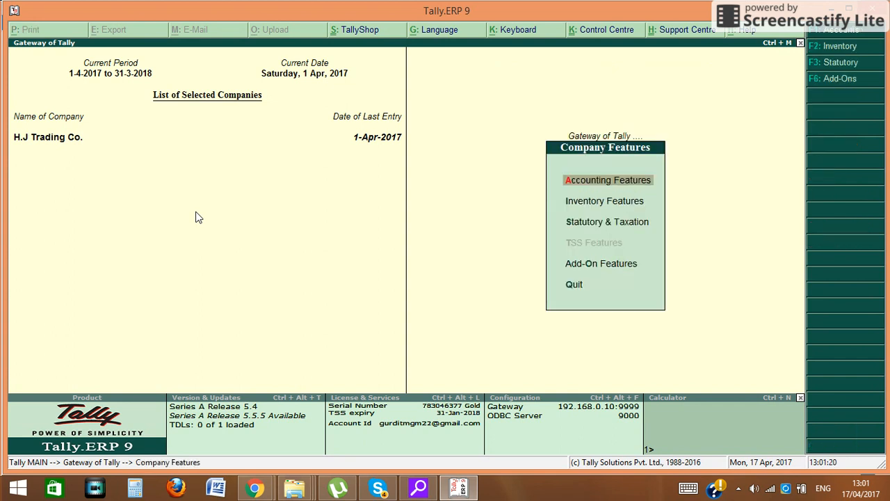
{"action": "key", "text": "Down"}
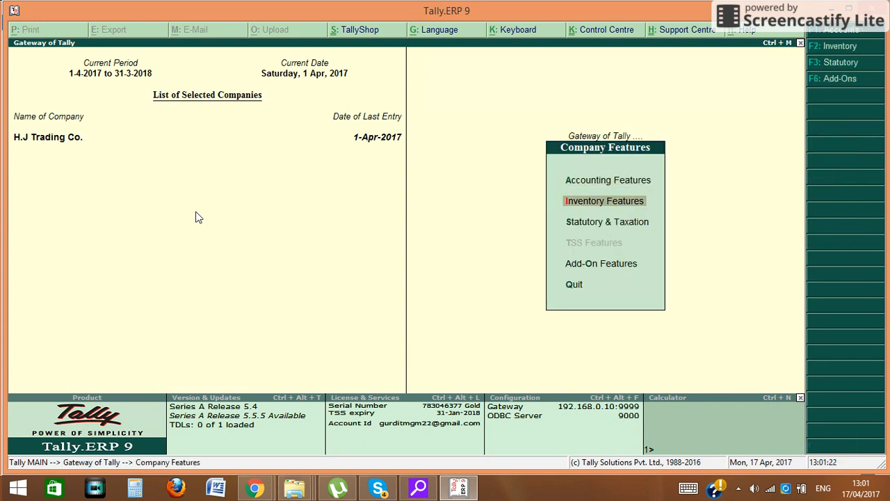
{"action": "key", "text": "Return"}
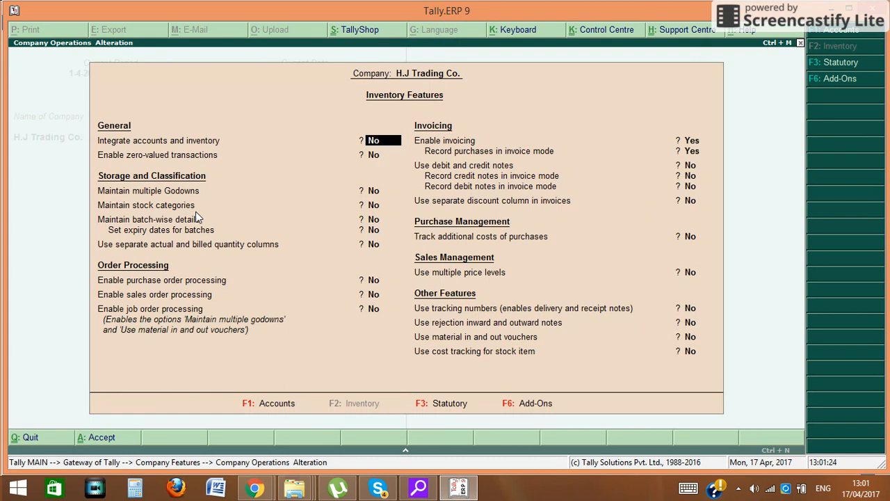
{"action": "key", "text": "Return"}
{"action": "key", "text": "Return"}
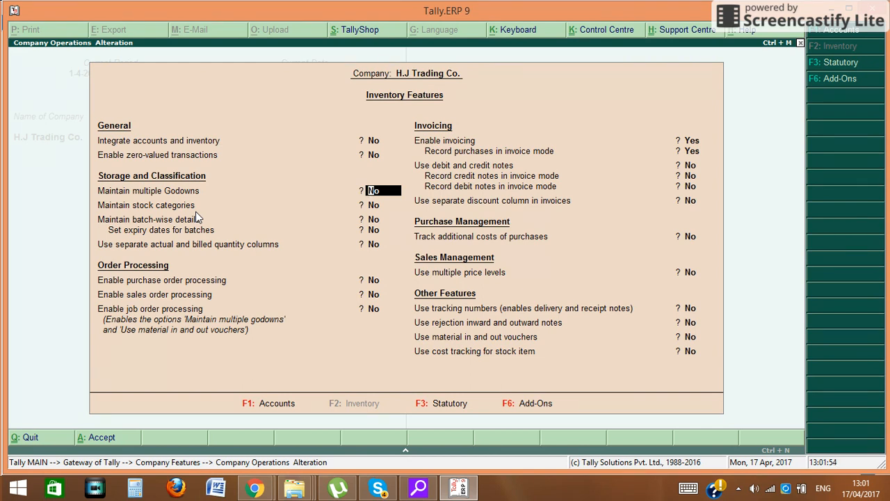
{"action": "type", "text": "y"}
{"action": "key", "text": "Return"}
{"action": "key", "text": "Return"}
{"action": "key", "text": "Return"}
{"action": "key", "text": "Return"}
{"action": "key", "text": "Return"}
{"action": "key", "text": "Return"}
{"action": "key", "text": "Return"}
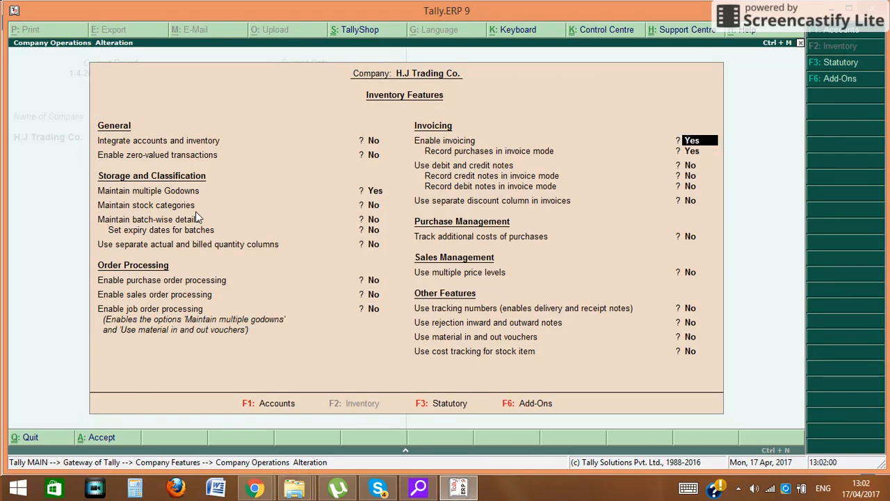
{"action": "key", "text": "ctrl+a"}
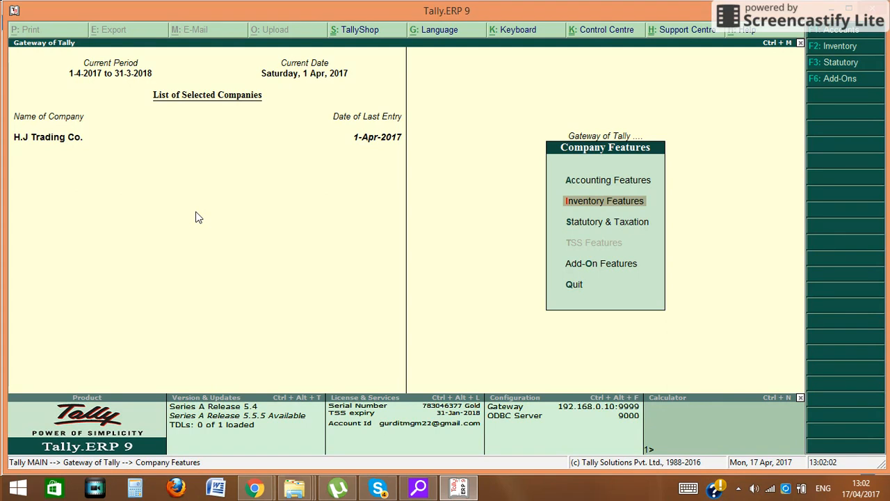
{"action": "key", "text": "Escape"}
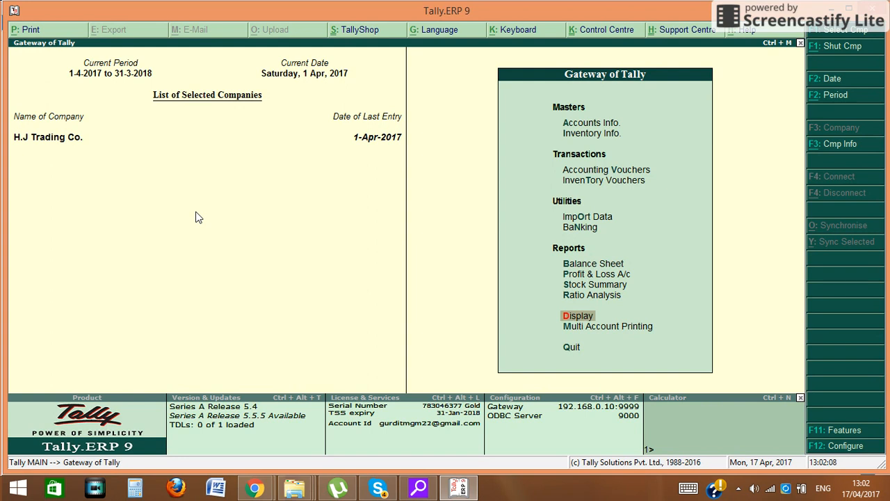
Step: Open the single godown creation form from the inventory masters
{"action": "key", "text": "Up"}
{"action": "key", "text": "Up"}
{"action": "key", "text": "Up"}
{"action": "key", "text": "Up"}
{"action": "key", "text": "Up"}
{"action": "key", "text": "Up"}
{"action": "key", "text": "Up"}
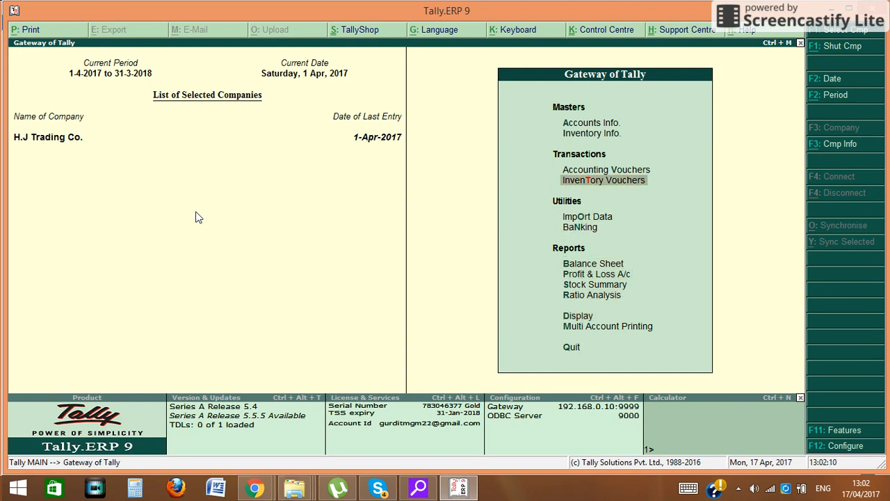
{"action": "key", "text": "Up"}
{"action": "key", "text": "Up"}
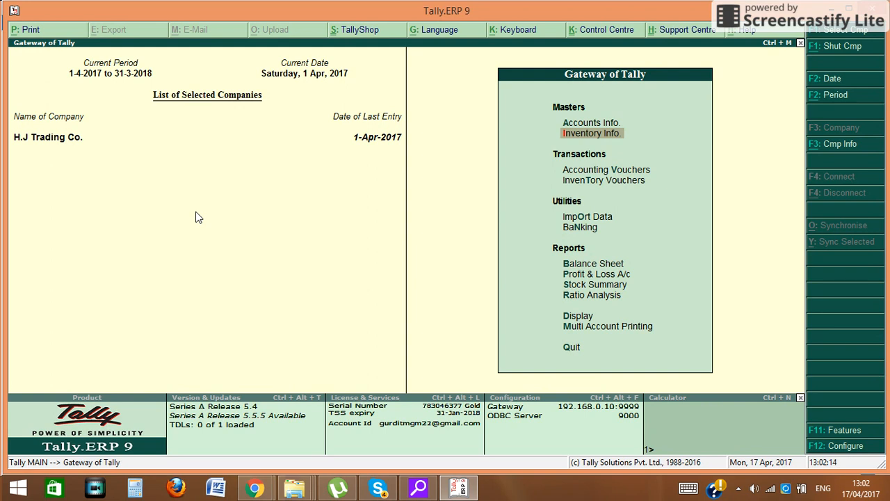
{"action": "key", "text": "Return"}
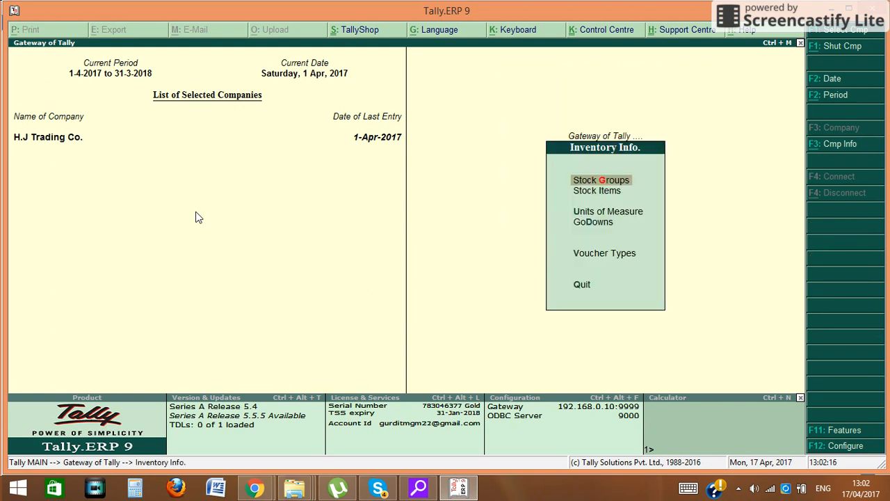
{"action": "key", "text": "Down"}
{"action": "key", "text": "Down"}
{"action": "key", "text": "Down"}
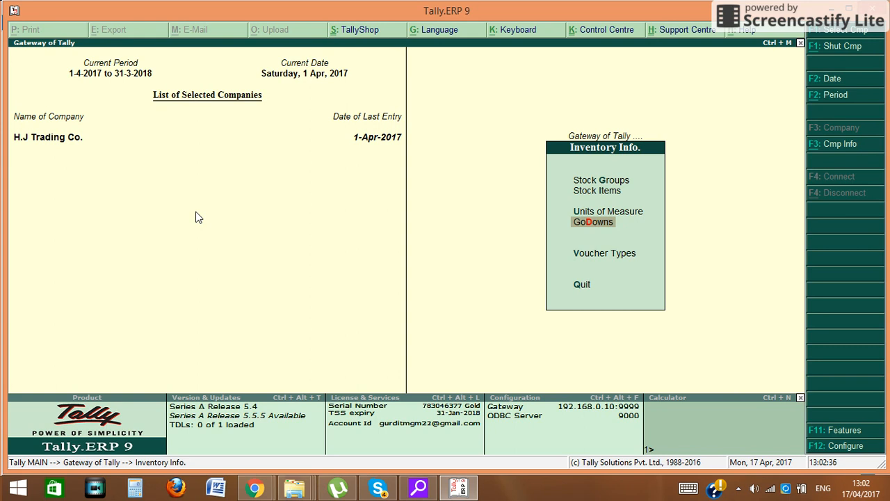
{"action": "key", "text": "Return"}
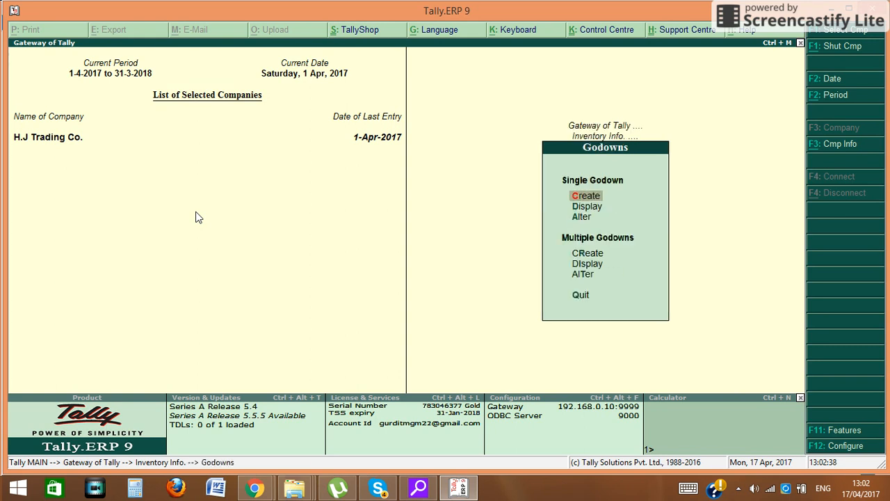
{"action": "key", "text": "Return"}
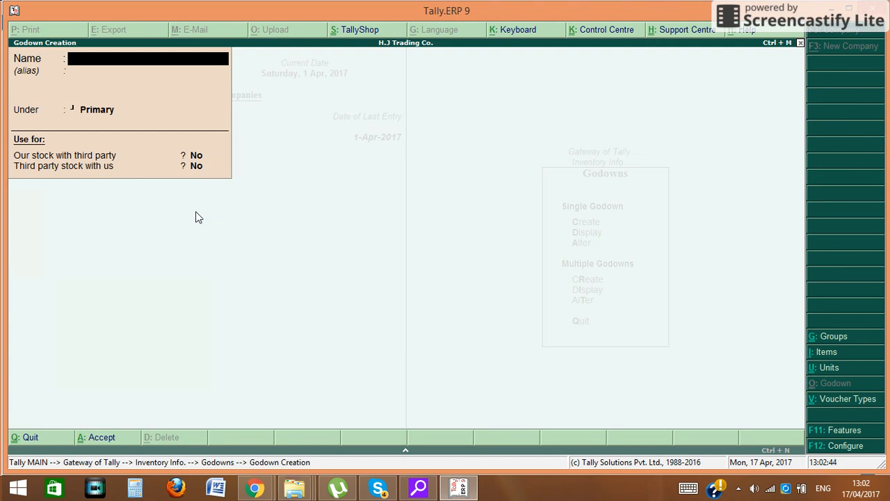
Step: Create a godown named Ambala under Primary, keeping both third-party stock options at No
{"action": "type", "text": "Ambala"}
{"action": "key", "text": "Return"}
{"action": "key", "text": "Return"}
{"action": "key", "text": "Return"}
{"action": "key", "text": "Return"}
{"action": "key", "text": "Return"}
{"action": "key", "text": "Return"}
Step: Create a second godown named Delhi under Primary and return to the Gateway of Tally
{"action": "type", "text": "Delhi"}
{"action": "key", "text": "Return"}
{"action": "key", "text": "Return"}
{"action": "key", "text": "Return"}
{"action": "key", "text": "Return"}
{"action": "key", "text": "Return"}
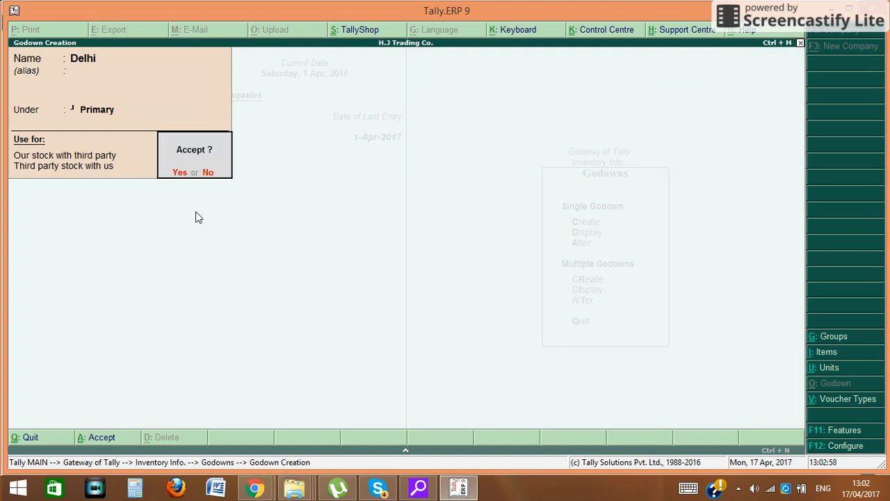
{"action": "key", "text": "Return"}
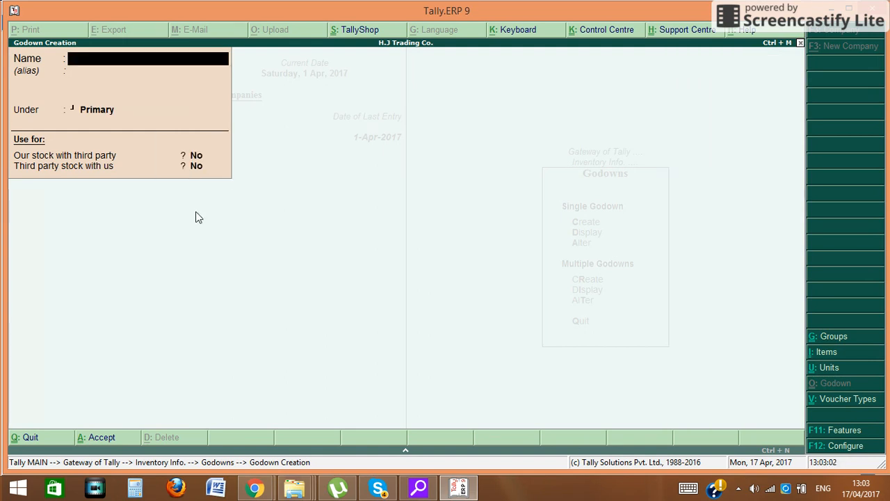
{"action": "key", "text": "Escape"}
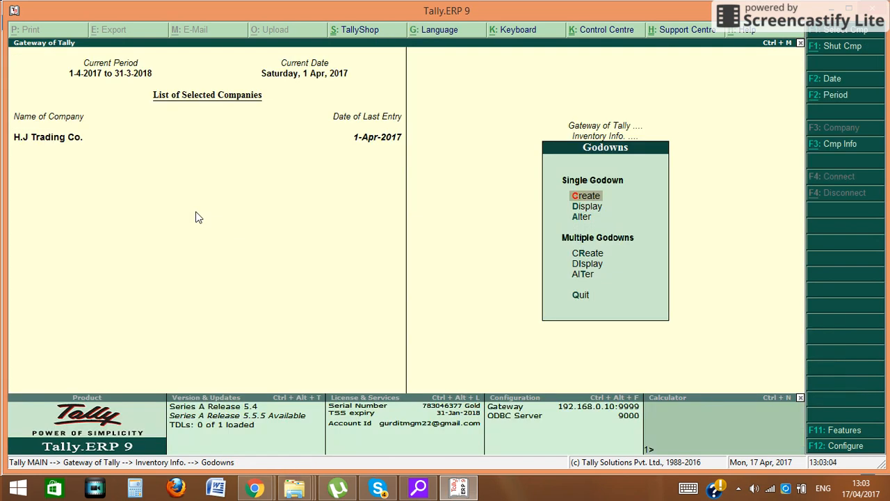
{"action": "key", "text": "Escape"}
{"action": "key", "text": "Escape"}
Step: Open a new purchase voucher from the accounting vouchers
{"action": "key", "text": "Down"}
{"action": "key", "text": "Down"}
{"action": "key", "text": "Up"}
{"action": "key", "text": "Return"}
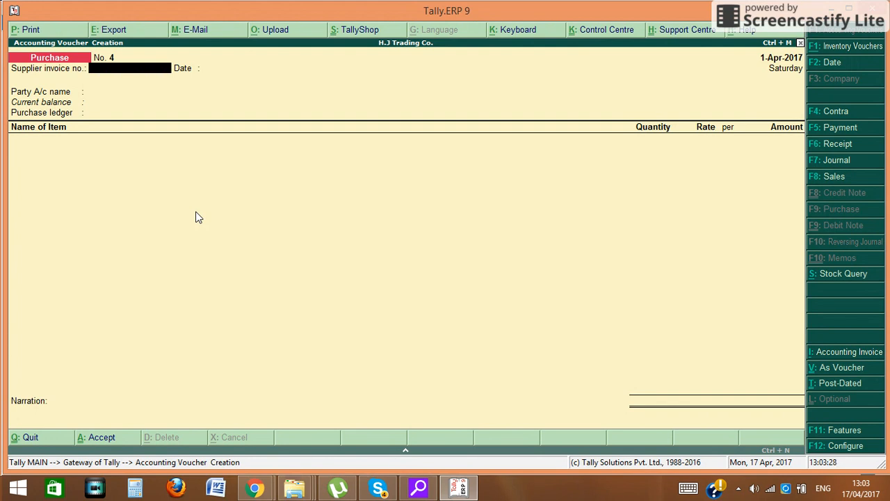
Step: Create the party ledger Fazel & Co. under Sundry Creditors for the voucher and choose Purchase as the purchase ledger
{"action": "key", "text": "Return"}
{"action": "key", "text": "Return"}
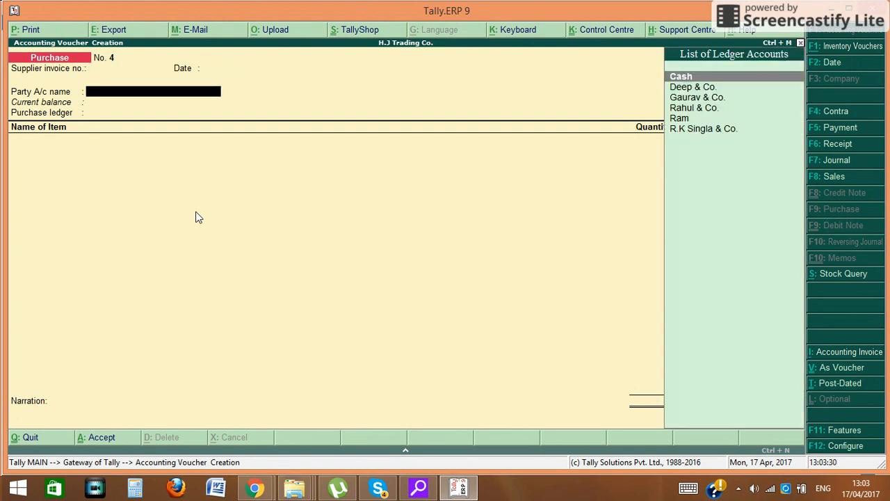
{"action": "key", "text": "alt+c"}
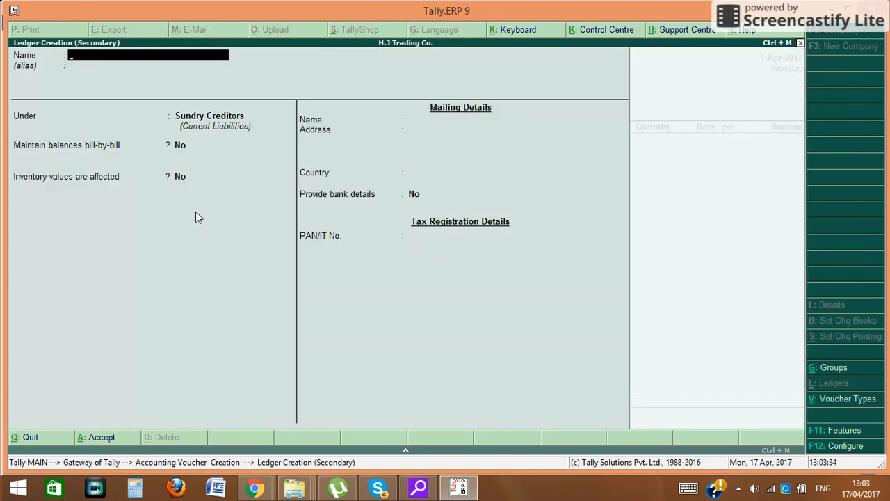
{"action": "type", "text": "Fazel & Co."}
{"action": "key", "text": "Return"}
{"action": "key", "text": "Return"}
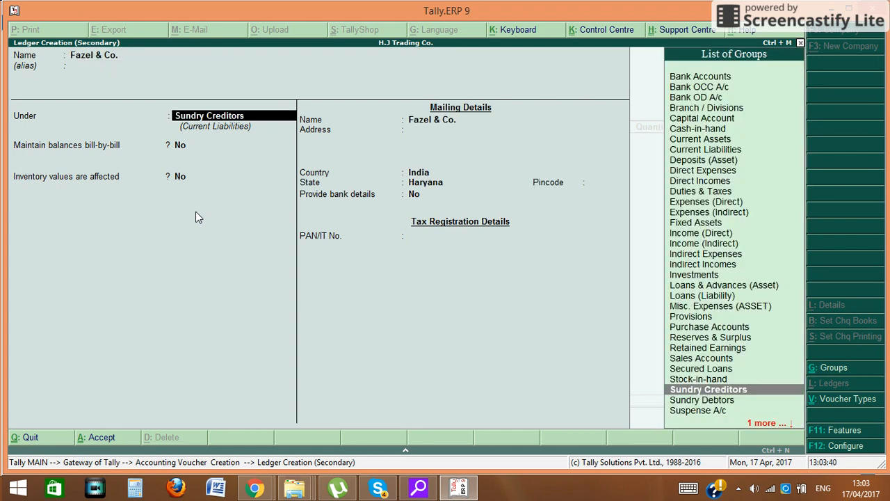
{"action": "key", "text": "Return"}
{"action": "key", "text": "ctrl+a"}
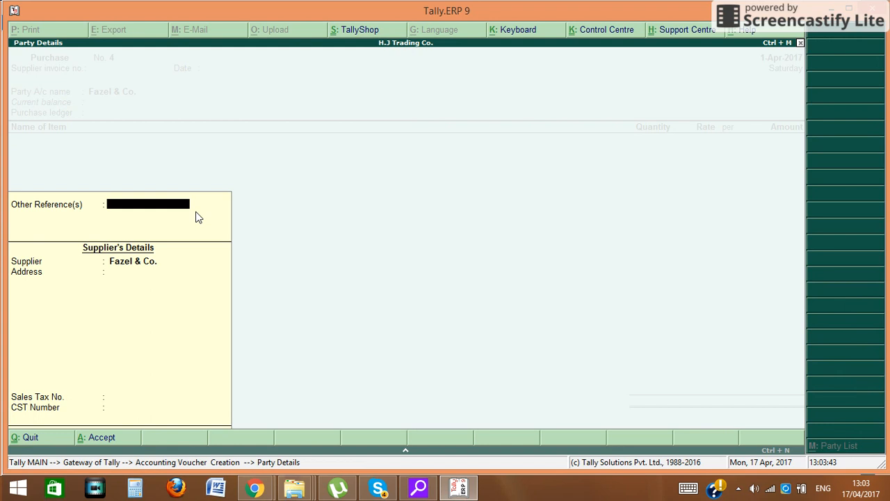
{"action": "key", "text": "ctrl+a"}
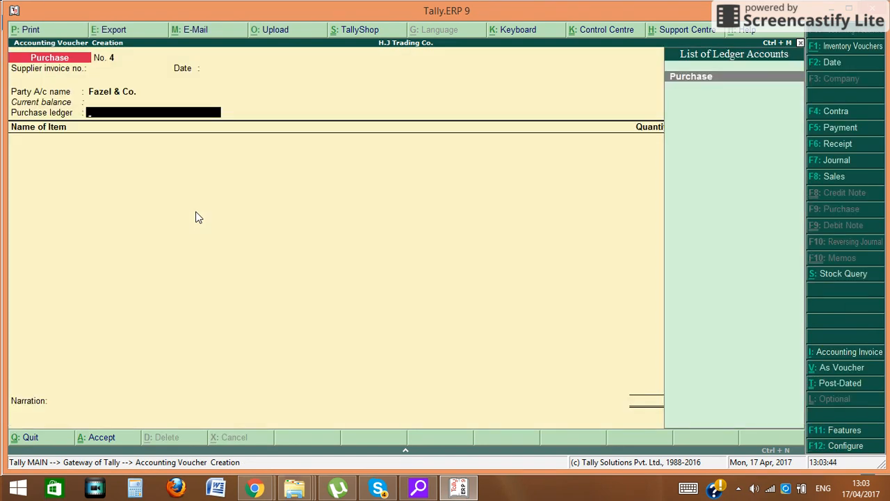
{"action": "key", "text": "Return"}
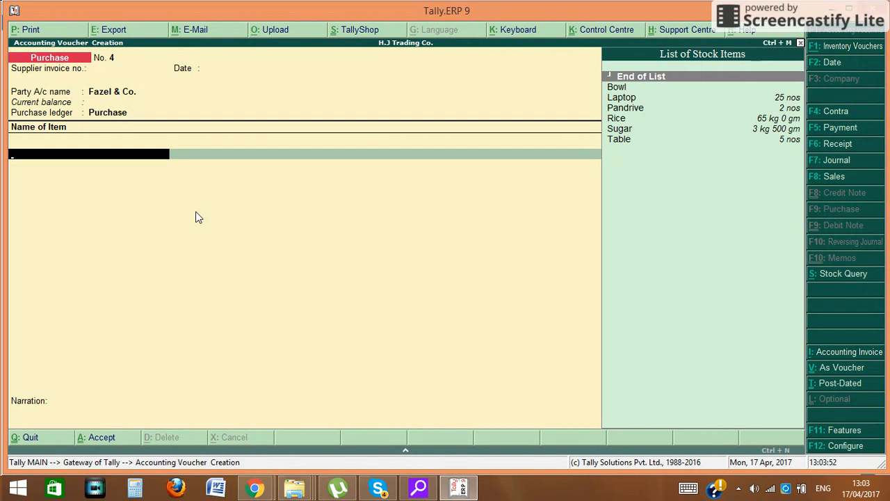
Step: Start a new stock item named Chairs under the Primary group from the voucher's item entry
{"action": "key", "text": "alt+c"}
{"action": "type", "text": "Chairs"}
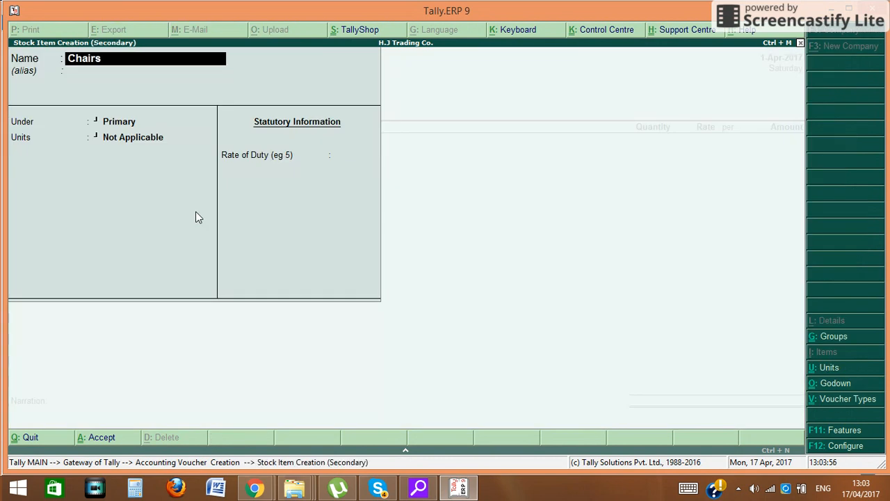
{"action": "key", "text": "Return"}
{"action": "key", "text": "Return"}
{"action": "key", "text": "Return"}
{"action": "key", "text": "Down"}
{"action": "key", "text": "Down"}
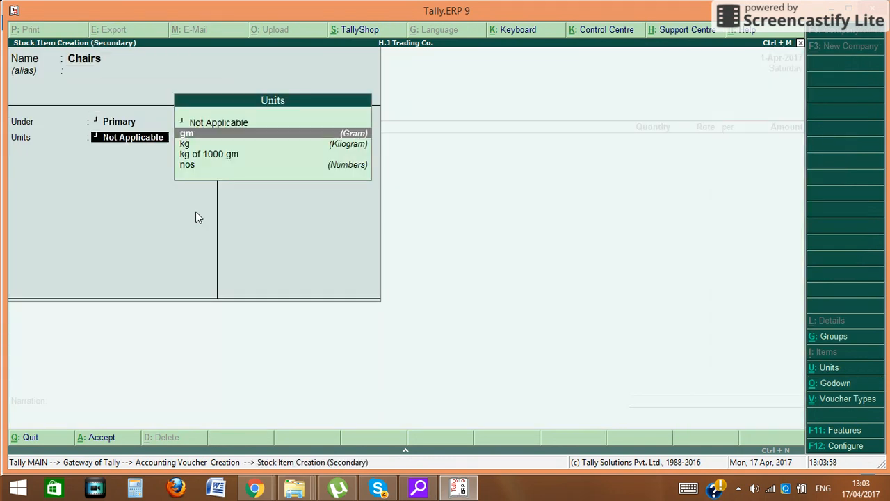
{"action": "key", "text": "BackSpace"}
{"action": "key", "text": "BackSpace"}
{"action": "key", "text": "Return"}
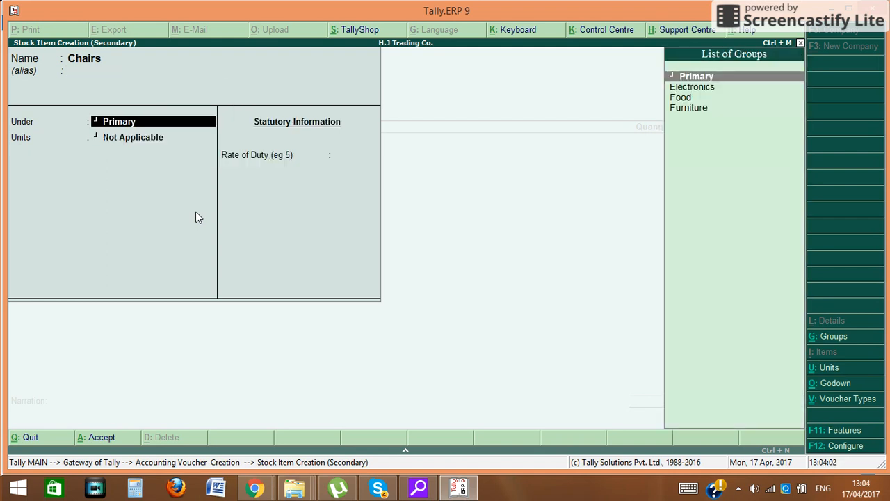
{"action": "key", "text": "Return"}
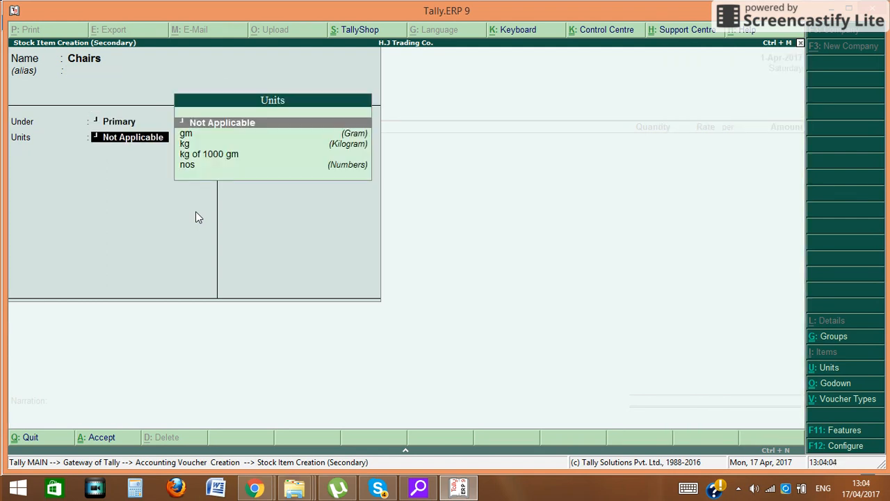
Step: Set the unit of the Chairs stock item to nos and save the item for the voucher
{"action": "key", "text": "Down"}
{"action": "key", "text": "Down"}
{"action": "key", "text": "Down"}
{"action": "key", "text": "Down"}
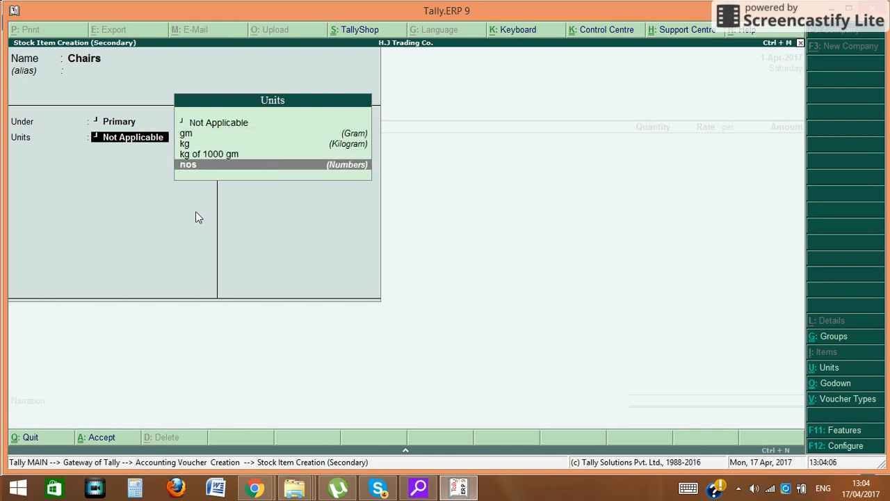
{"action": "key", "text": "Return"}
{"action": "key", "text": "Return"}
{"action": "key", "text": "Return"}
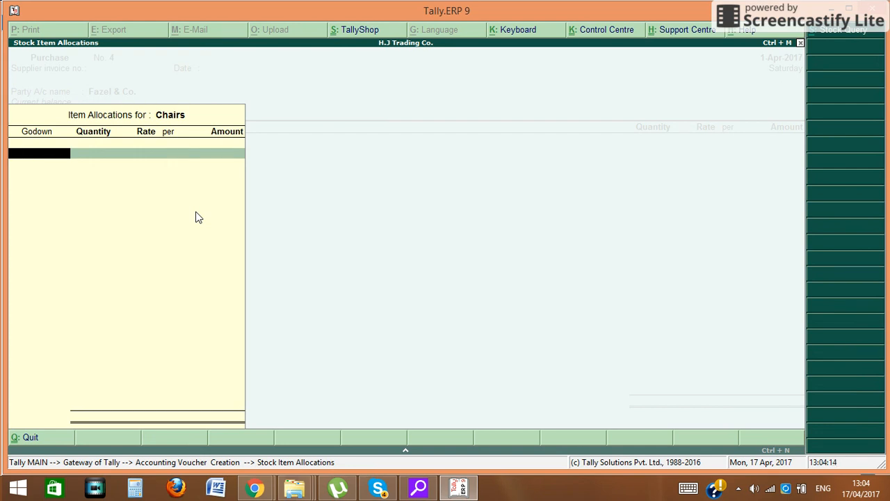
Step: Allocate 20 nos of Chairs to the Ambala godown at a rate of 200
{"action": "type", "text": "A"}
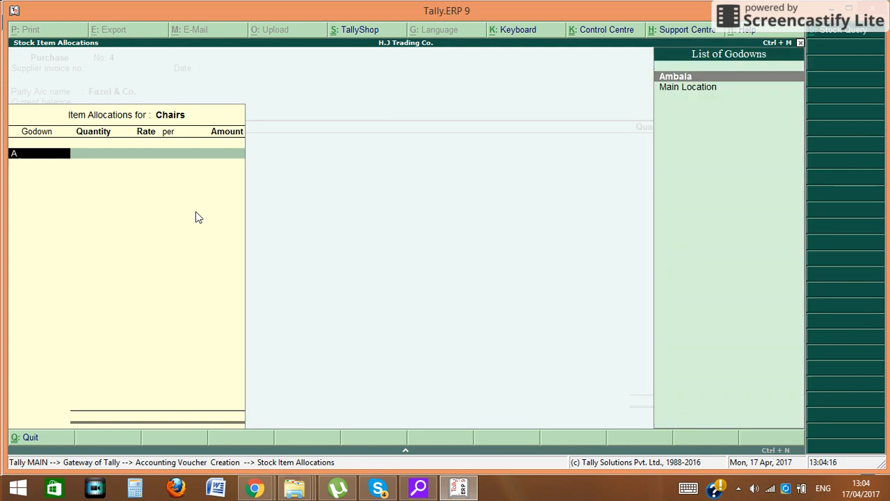
{"action": "key", "text": "Return"}
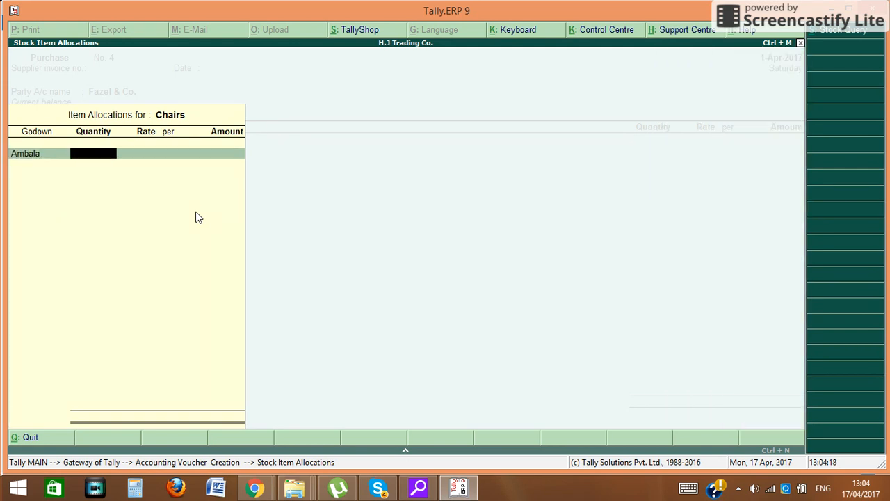
{"action": "key", "text": "BackSpace"}
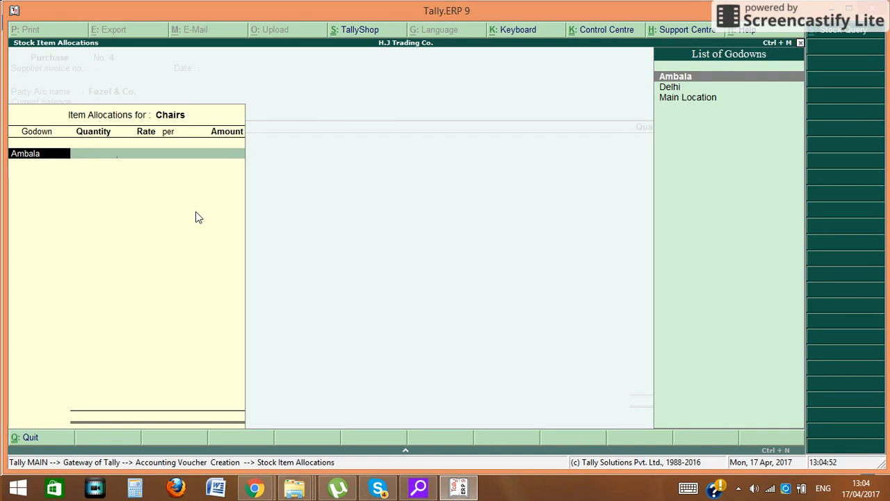
{"action": "key", "text": "Return"}
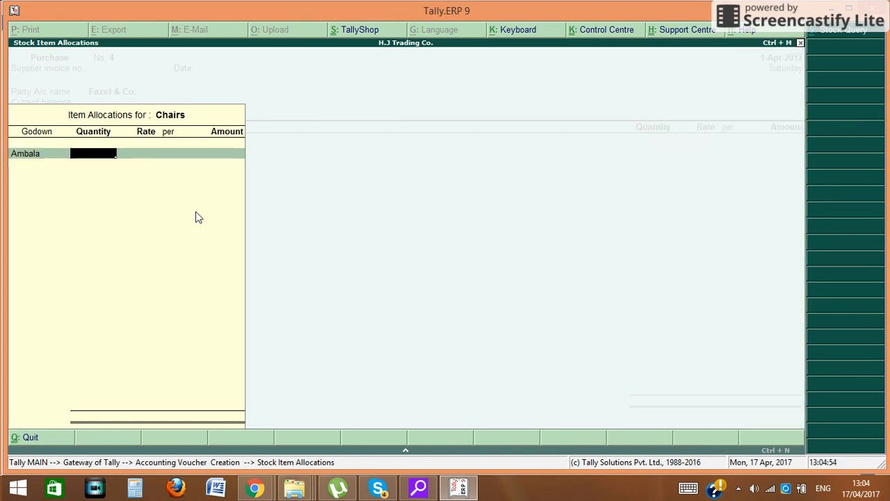
{"action": "type", "text": "20"}
{"action": "key", "text": "Return"}
{"action": "type", "text": "200"}
{"action": "key", "text": "Return"}
{"action": "key", "text": "Return"}
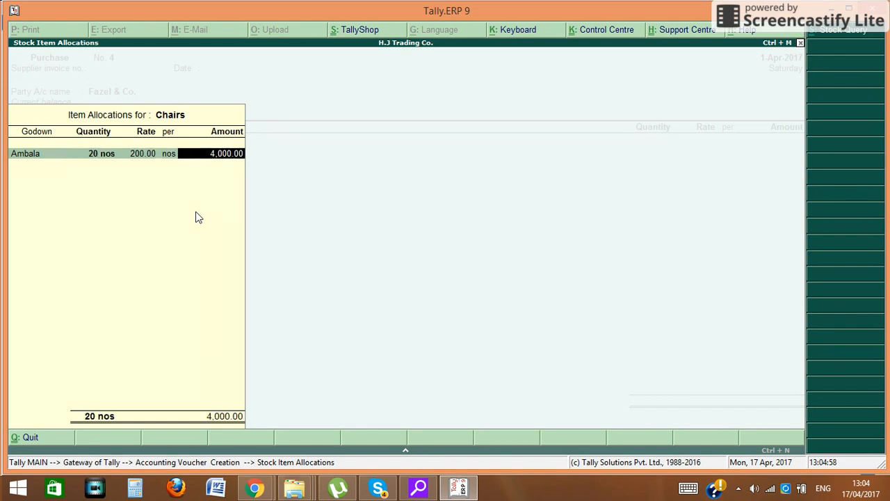
{"action": "key", "text": "Return"}
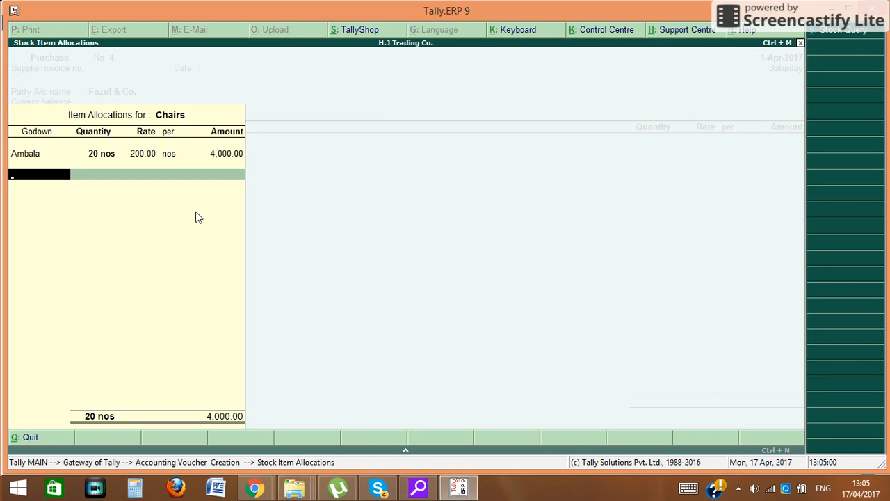
Step: Allocate 10 nos of Chairs to the Delhi godown at a rate of 200 and complete the Chairs line
{"action": "type", "text": "D"}
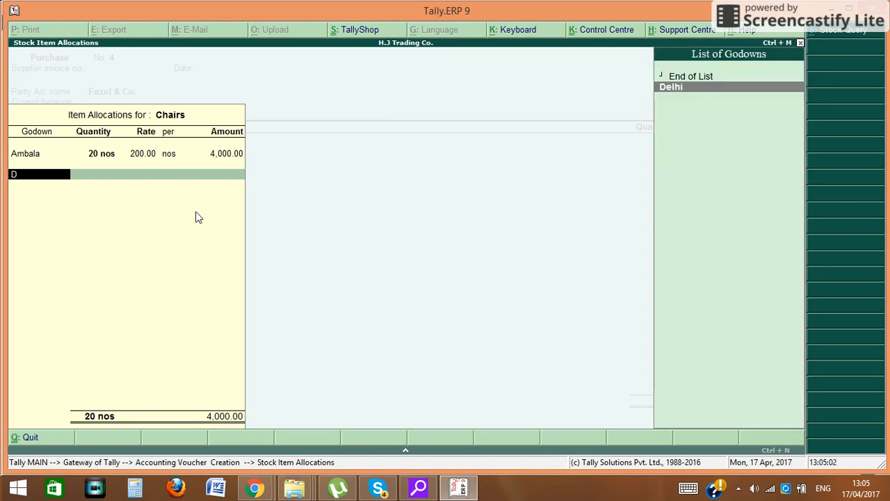
{"action": "key", "text": "Return"}
{"action": "type", "text": "10"}
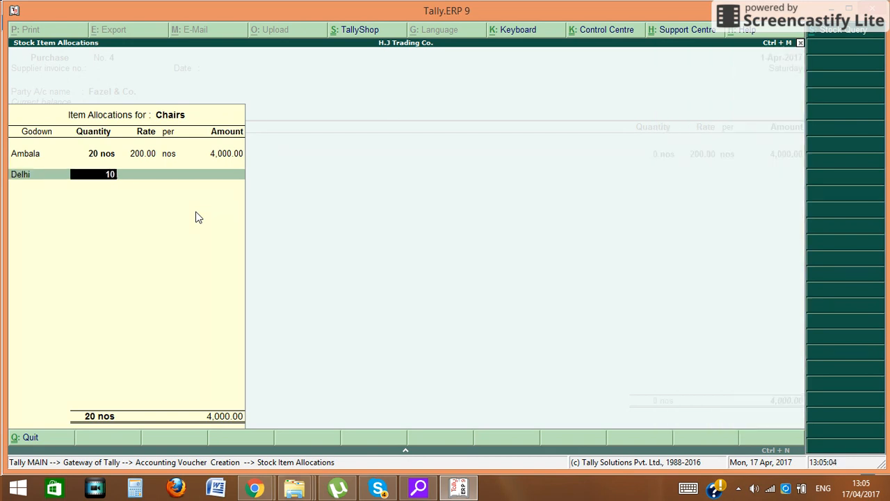
{"action": "key", "text": "Return"}
{"action": "key", "text": "Return"}
{"action": "key", "text": "Return"}
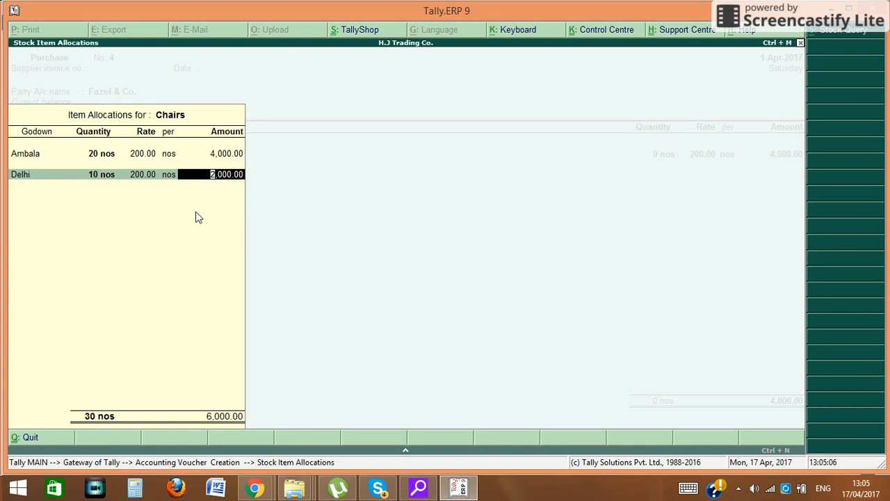
{"action": "key", "text": "Return"}
{"action": "key", "text": "Return"}
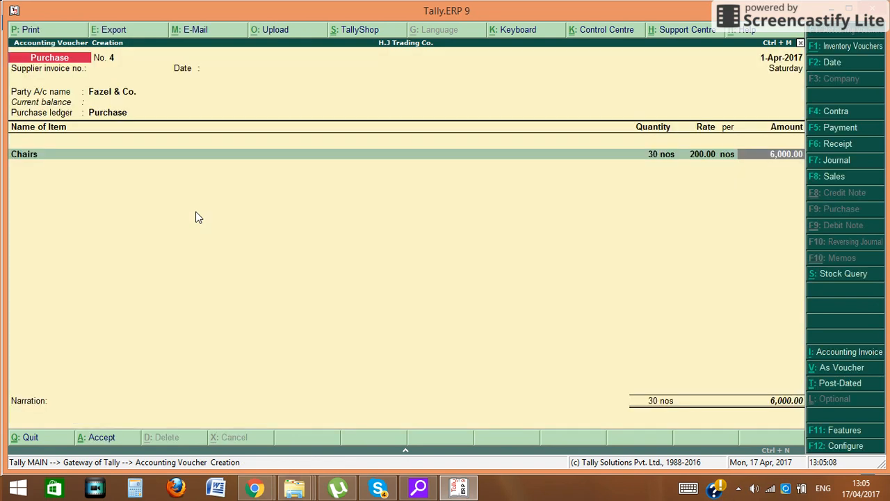
{"action": "key", "text": "Return"}
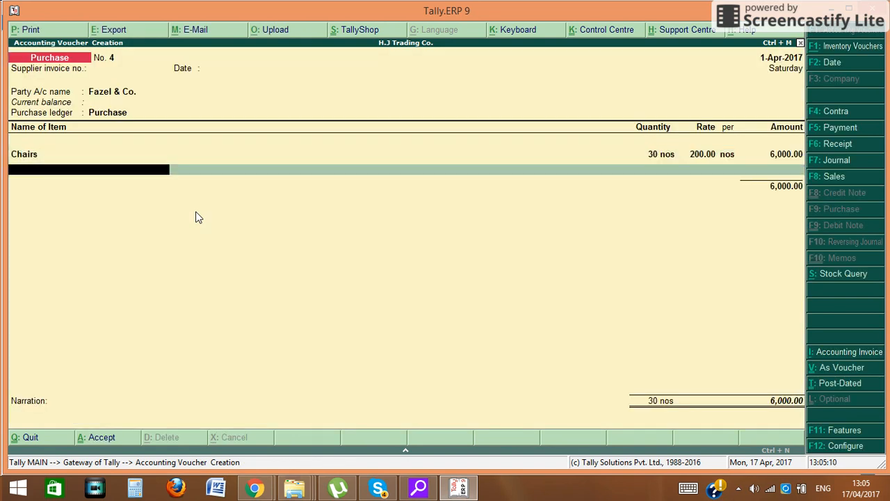
Step: Add the item Table to the purchase voucher, allocating 25 nos to the Ambala godown at a rate of 500
{"action": "type", "text": "T"}
{"action": "key", "text": "Return"}
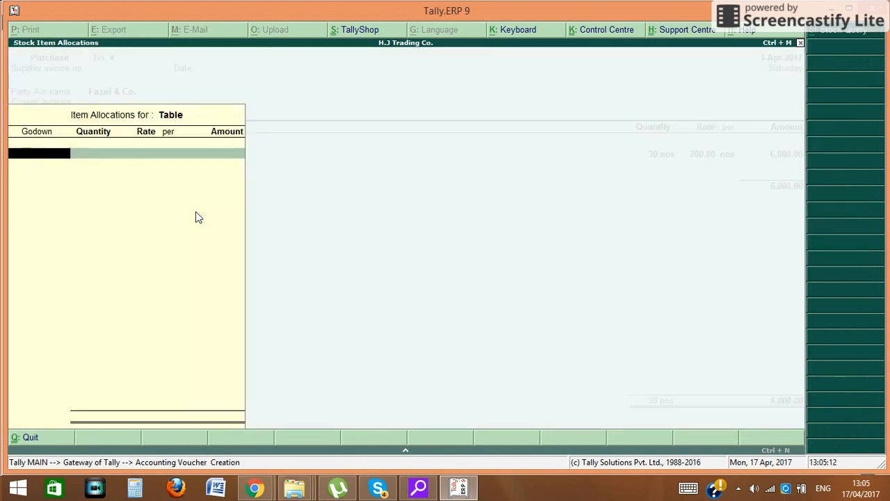
{"action": "type", "text": "A"}
{"action": "key", "text": "Return"}
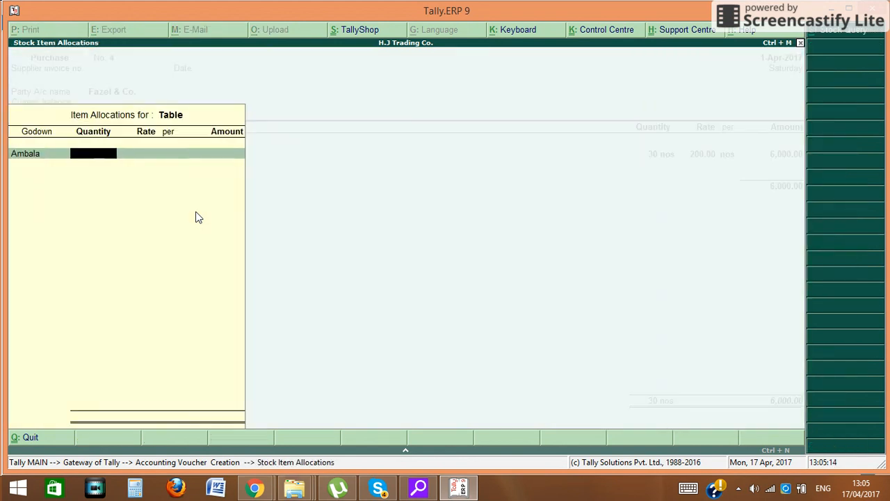
{"action": "type", "text": "25"}
{"action": "key", "text": "Return"}
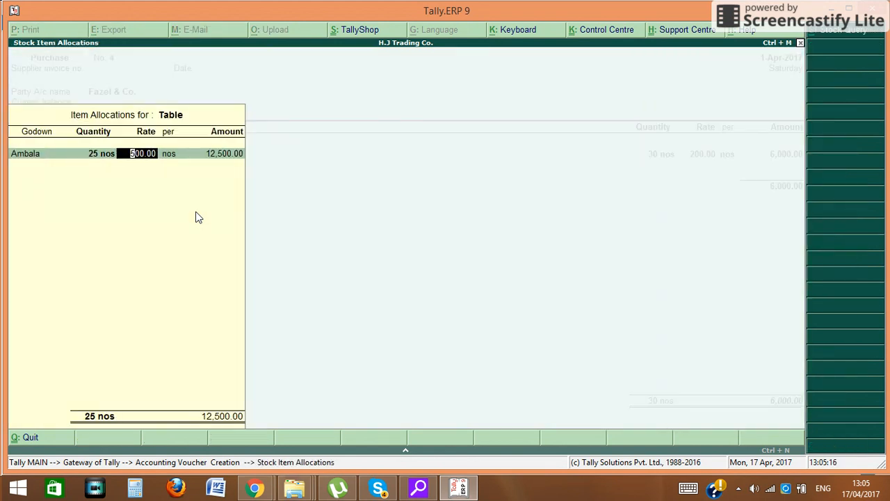
{"action": "key", "text": "Return"}
{"action": "key", "text": "Return"}
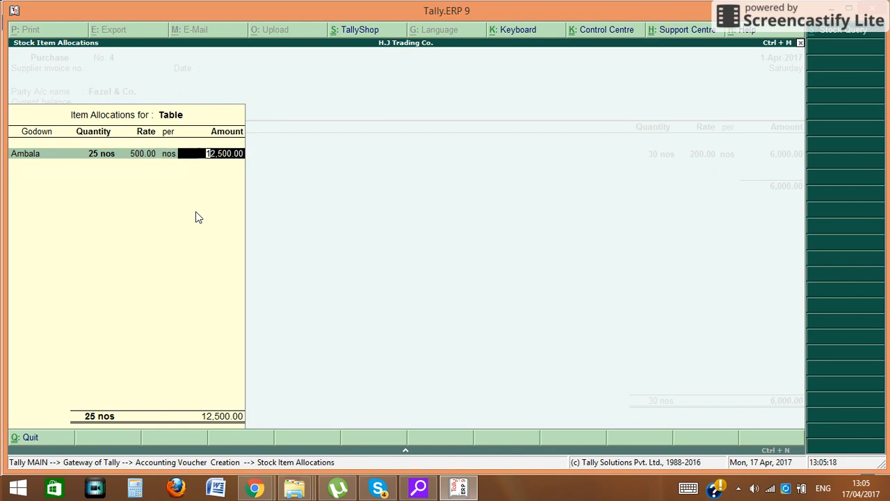
{"action": "key", "text": "Return"}
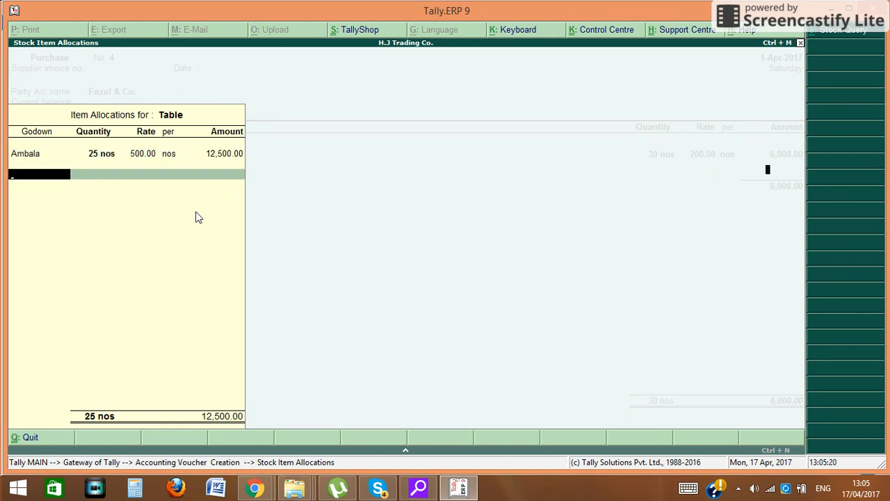
{"action": "key", "text": "Return"}
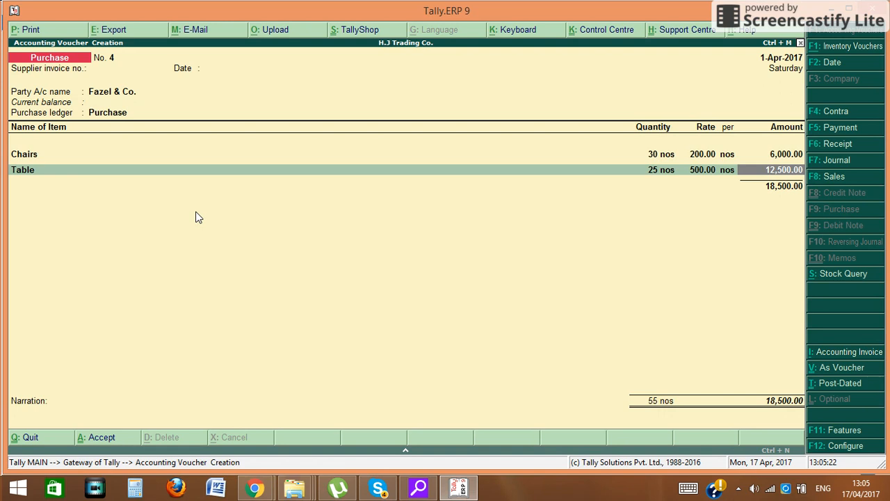
{"action": "key", "text": "Return"}
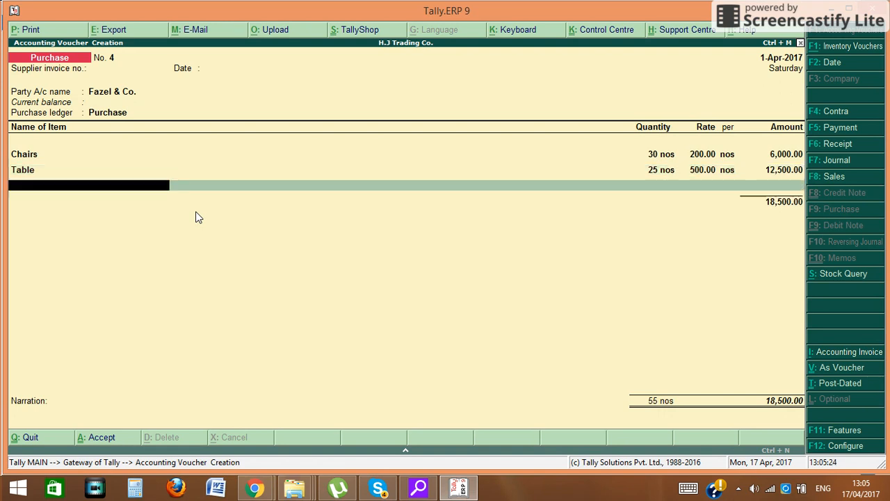
Step: End the item list, save the purchase voucher without a narration and return to the Gateway of Tally
{"action": "key", "text": "Return"}
{"action": "key", "text": "Return"}
{"action": "key", "text": "Return"}
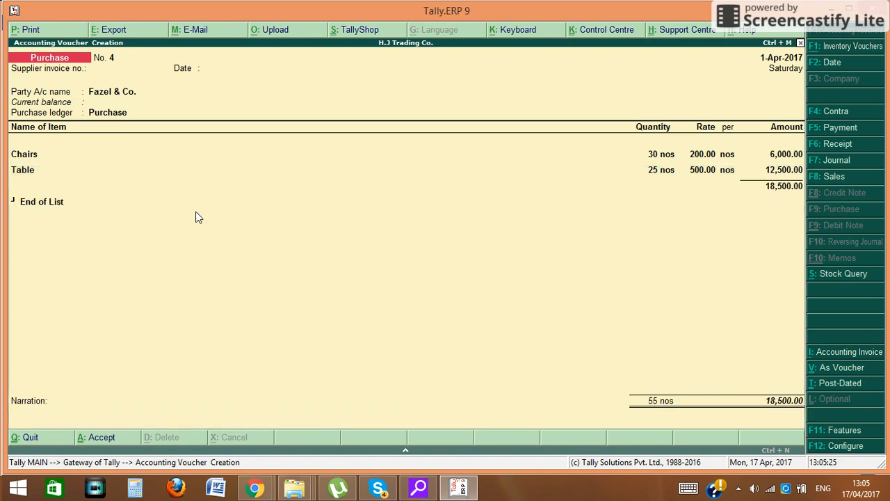
{"action": "key", "text": "Escape"}
{"action": "key", "text": "Return"}
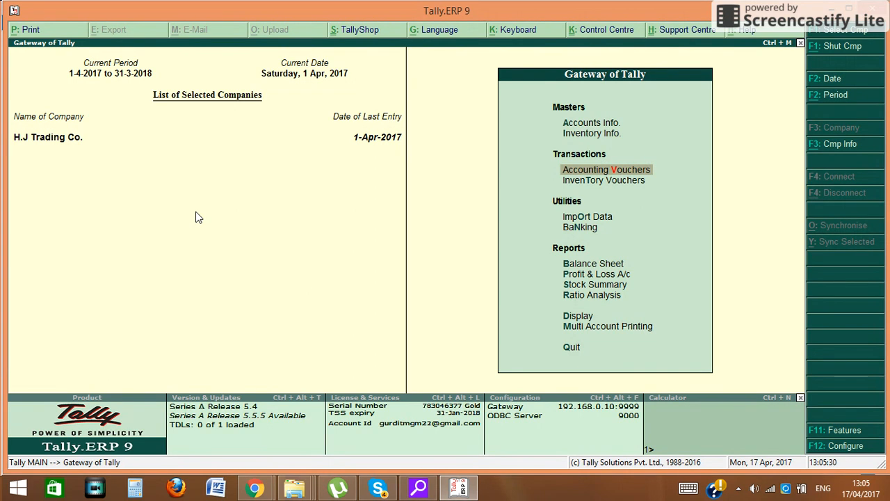
Step: View the Godowns inventory statement for Primary to examine the closing stock across all godowns
{"action": "key", "text": "Down"}
{"action": "key", "text": "Down"}
{"action": "key", "text": "Down"}
{"action": "key", "text": "Down"}
{"action": "key", "text": "Down"}
{"action": "key", "text": "Down"}
{"action": "key", "text": "Down"}
{"action": "key", "text": "Down"}
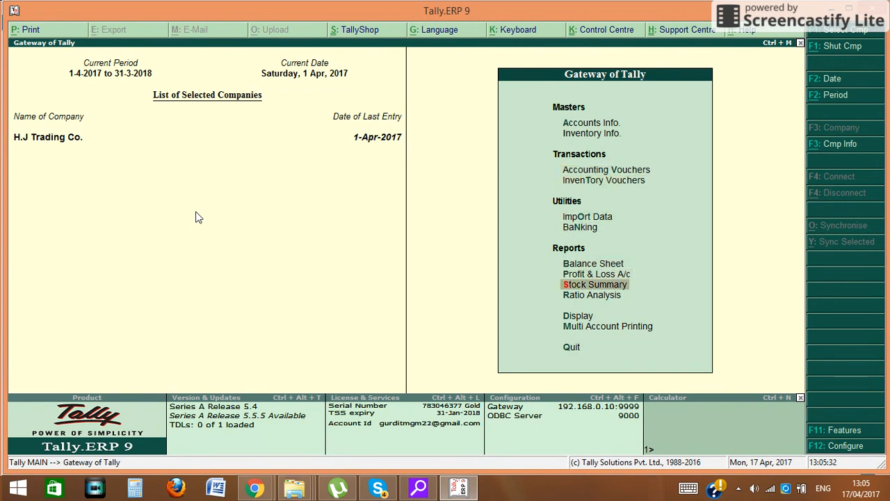
{"action": "key", "text": "Return"}
{"action": "key", "text": "Down"}
{"action": "key", "text": "Down"}
{"action": "key", "text": "Down"}
{"action": "key", "text": "Down"}
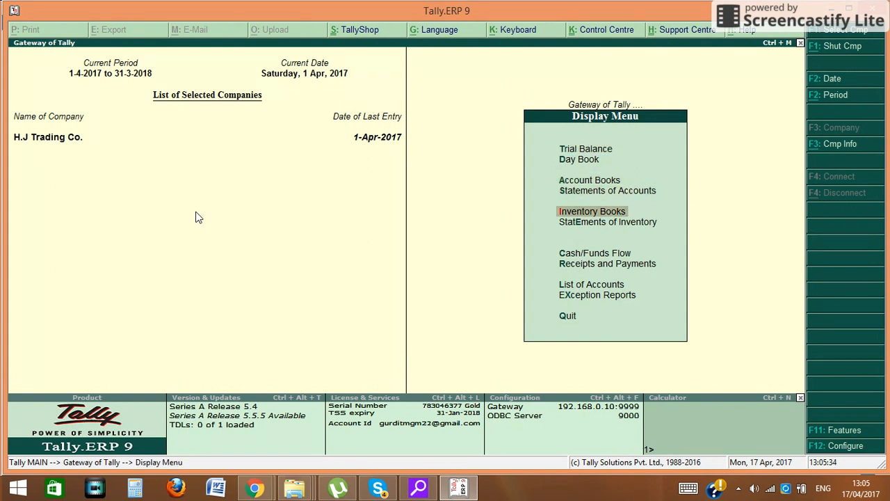
{"action": "key", "text": "Down"}
{"action": "key", "text": "Return"}
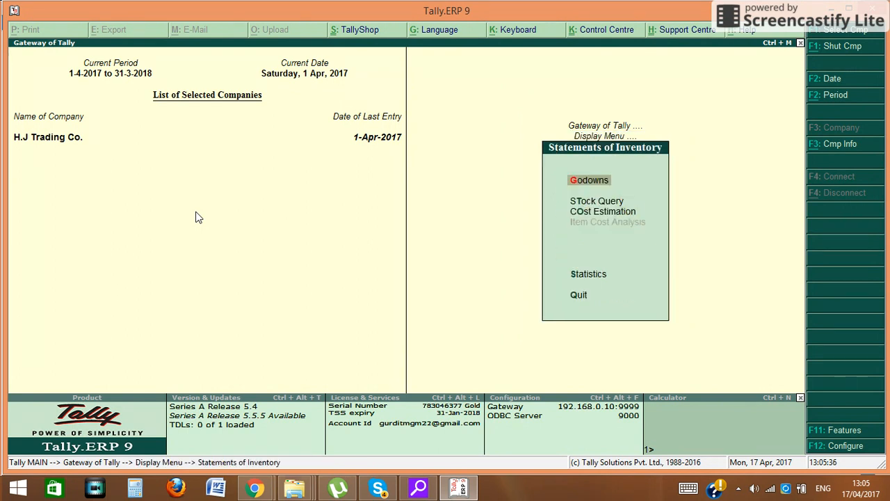
{"action": "key", "text": "Return"}
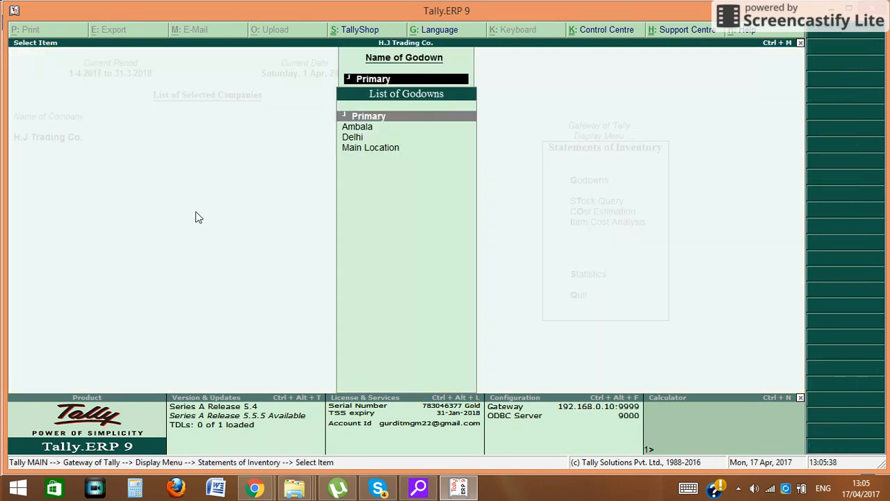
{"action": "key", "text": "Return"}
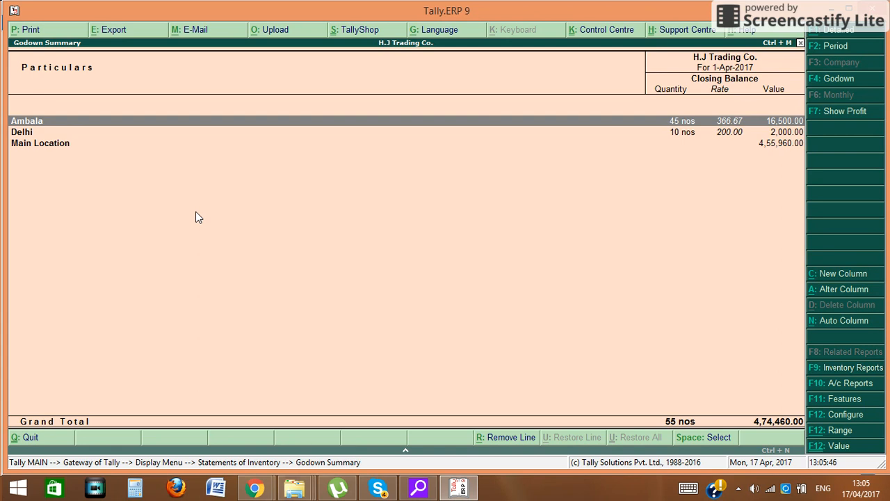
{"action": "key", "text": "Escape"}
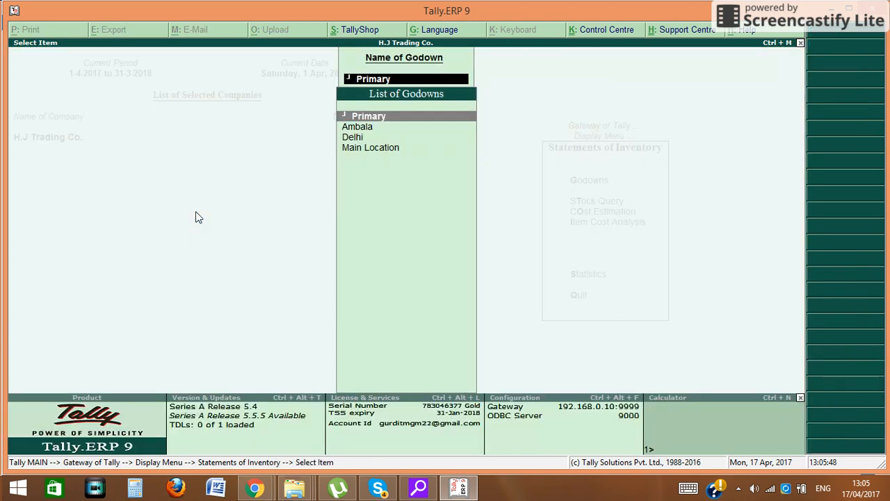
Step: Examine the godown summary for Ambala, including the items in its Furniture group
{"action": "key", "text": "Down"}
{"action": "key", "text": "Return"}
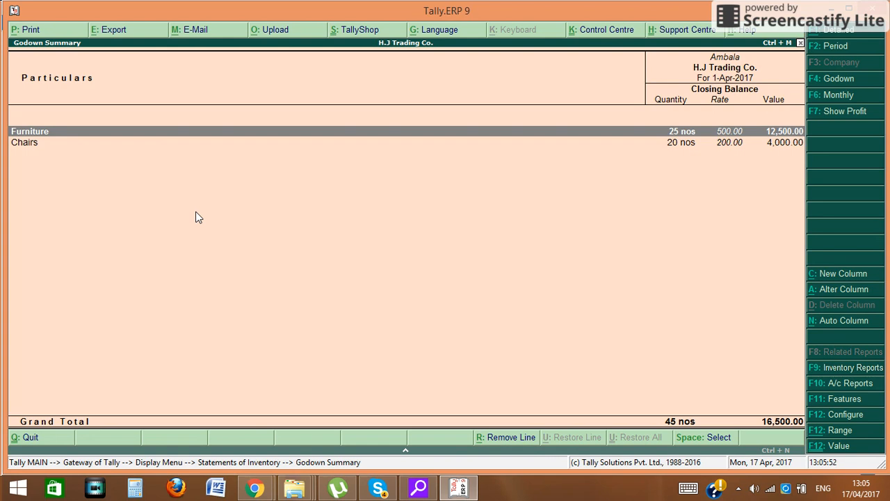
{"action": "key", "text": "Return"}
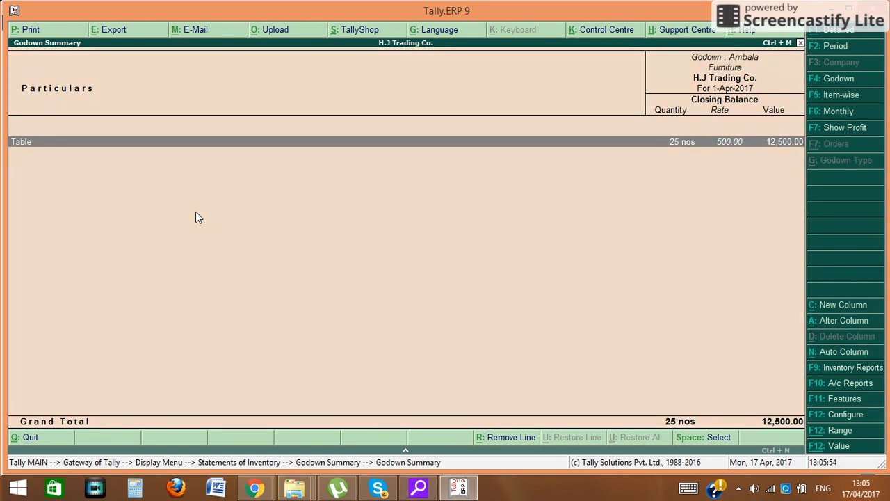
{"action": "key", "text": "Escape"}
{"action": "key", "text": "F4"}
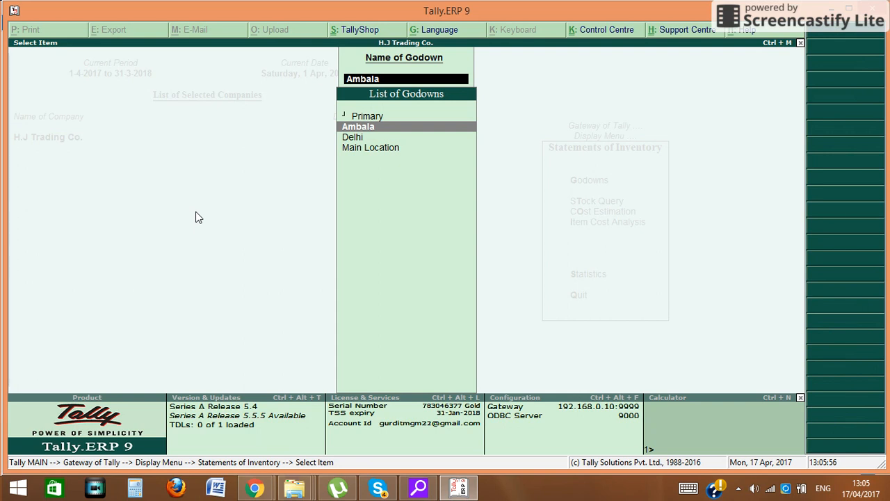
Step: Examine the godown summaries for Delhi and Main Location
{"action": "key", "text": "Down"}
{"action": "key", "text": "Return"}
{"action": "key", "text": "Escape"}
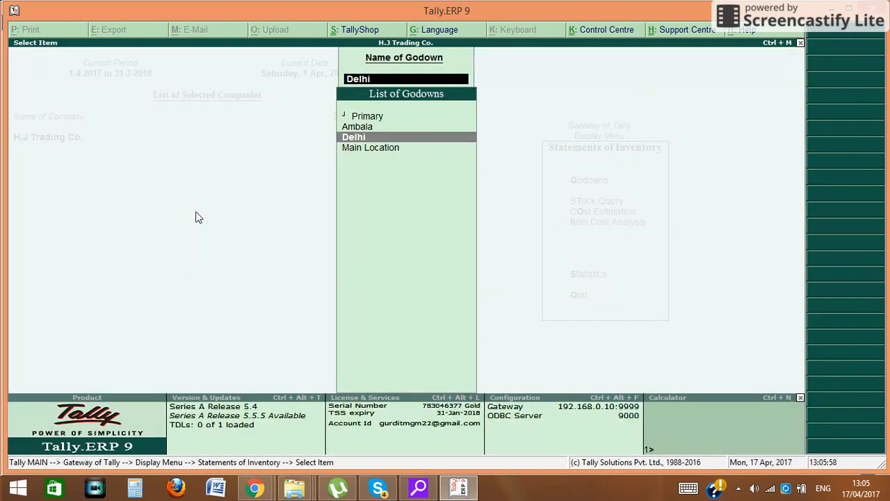
{"action": "key", "text": "Down"}
{"action": "key", "text": "Return"}
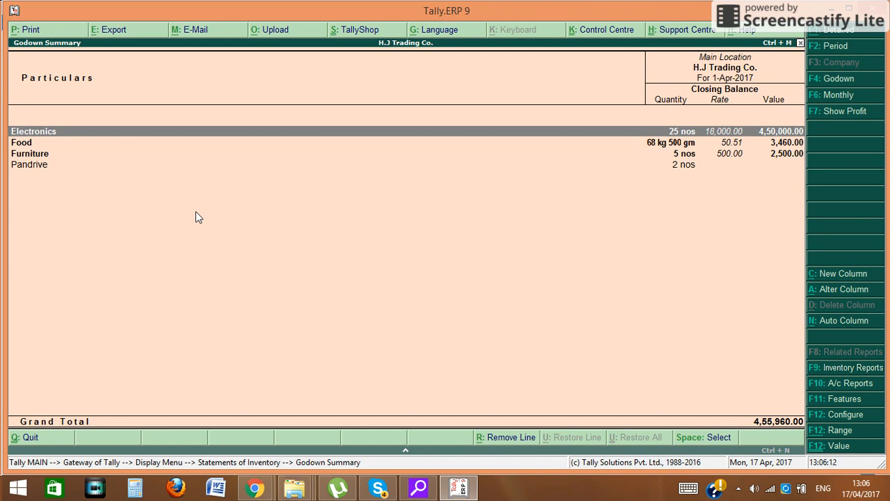
{"action": "key", "text": "Escape"}
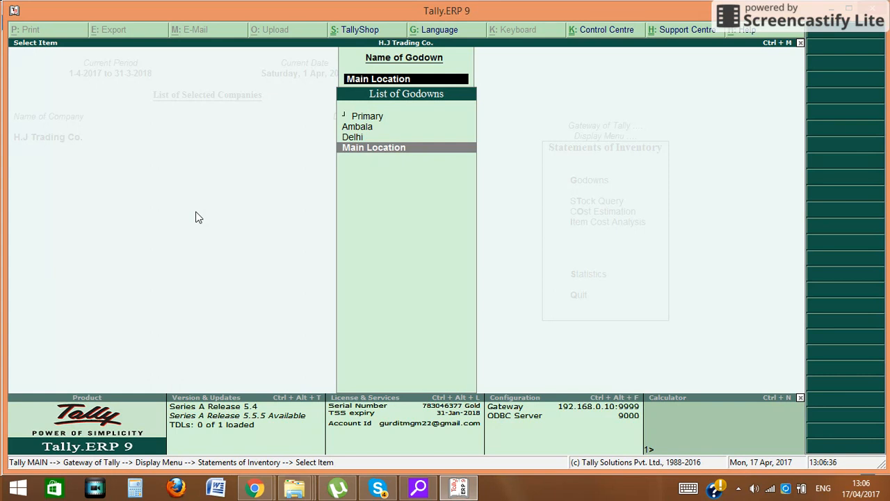
Step: Leave the inventory reports and open the form for creating a single godown in the inventory masters
{"action": "key", "text": "Escape"}
{"action": "key", "text": "Escape"}
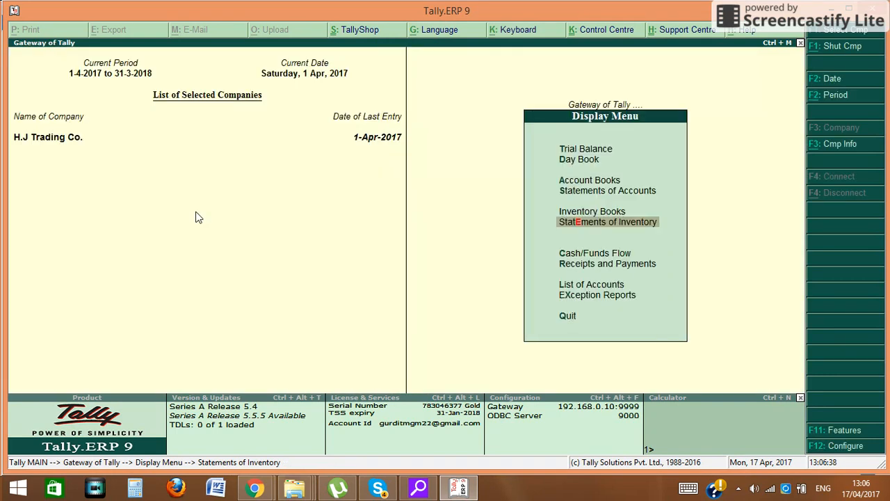
{"action": "key", "text": "Escape"}
{"action": "key", "text": "Up"}
{"action": "key", "text": "Up"}
{"action": "key", "text": "Up"}
{"action": "key", "text": "Up"}
{"action": "key", "text": "Up"}
{"action": "key", "text": "Up"}
{"action": "key", "text": "Up"}
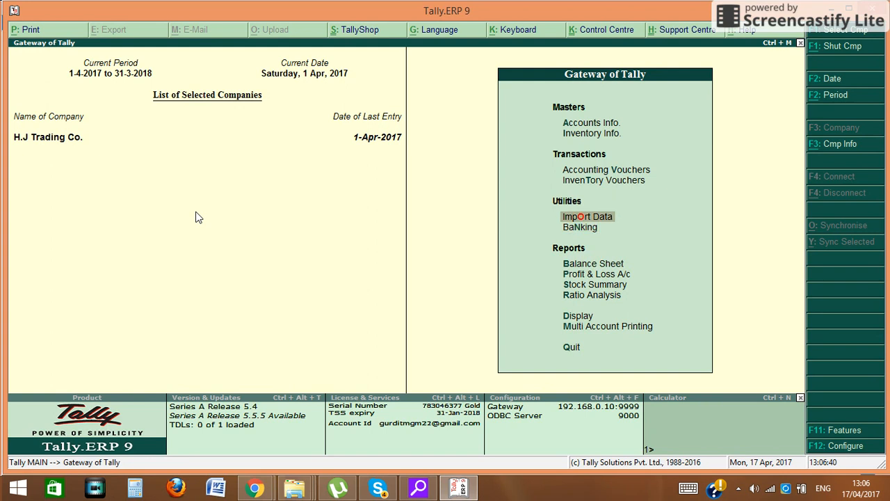
{"action": "key", "text": "Return"}
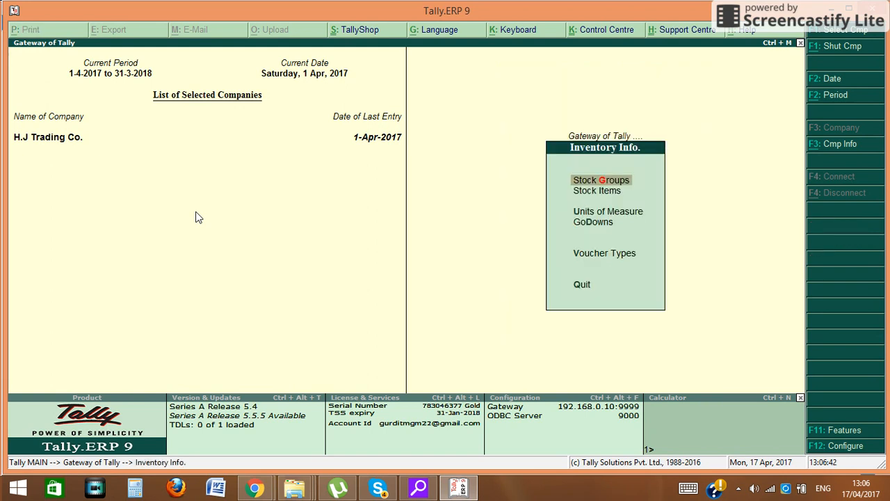
{"action": "key", "text": "Down"}
{"action": "key", "text": "Down"}
{"action": "key", "text": "Down"}
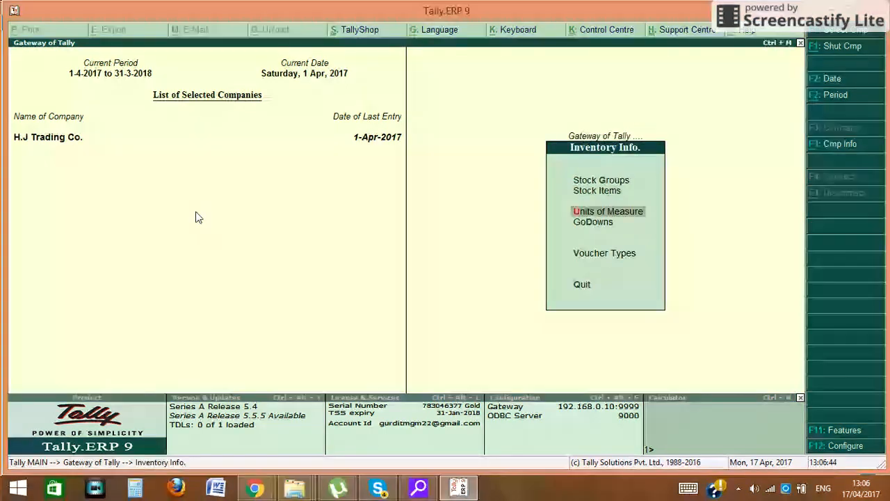
{"action": "key", "text": "Return"}
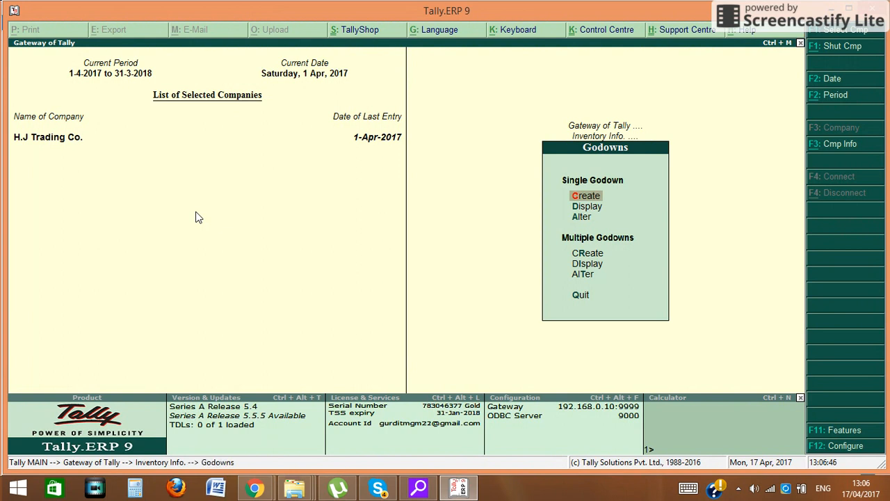
{"action": "key", "text": "Return"}
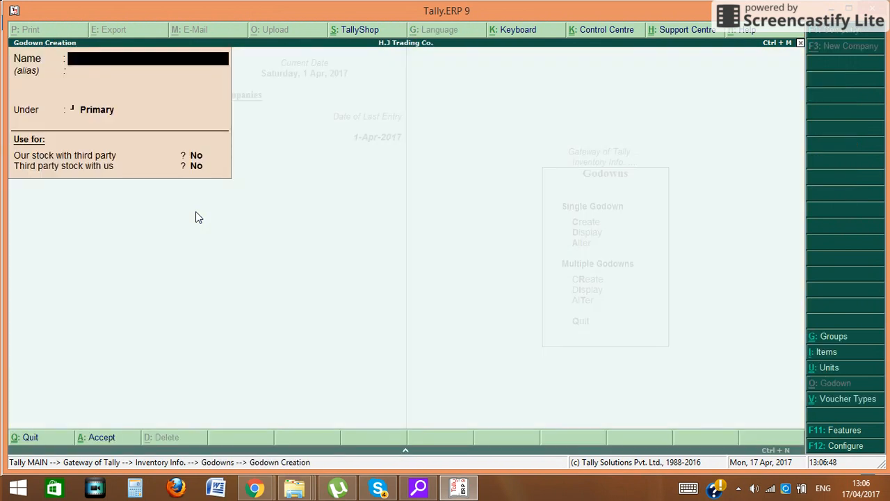
Step: Create a godown named Room No 1 under Delhi and save it, keeping both third-party stock options at No
{"action": "type", "text": "Room No 1"}
{"action": "key", "text": "Return"}
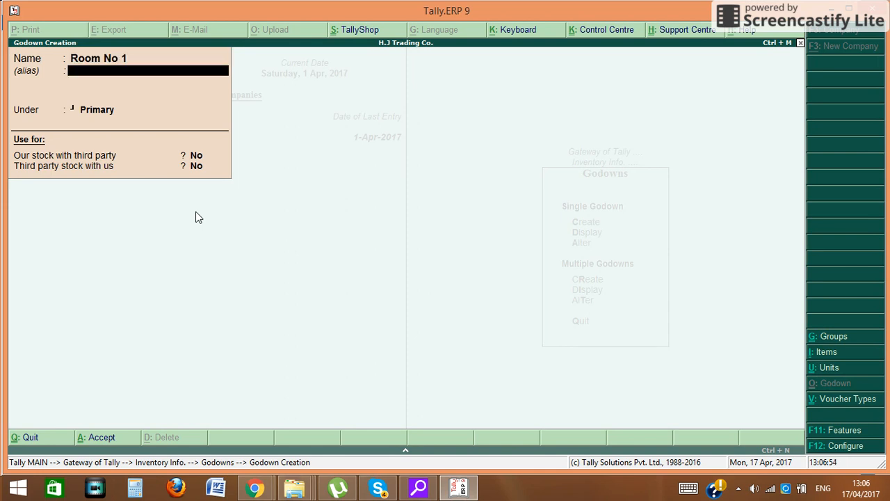
{"action": "key", "text": "Return"}
{"action": "key", "text": "Down"}
{"action": "key", "text": "Down"}
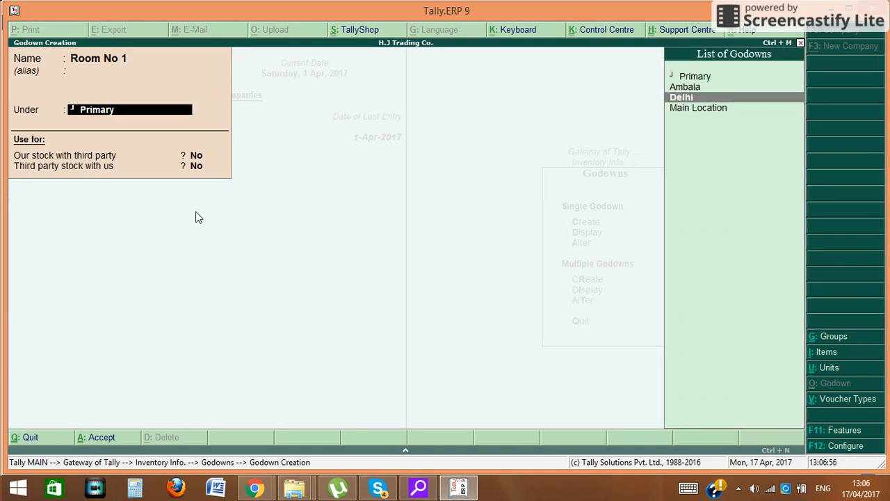
{"action": "key", "text": "Return"}
{"action": "key", "text": "Return"}
{"action": "key", "text": "Return"}
{"action": "key", "text": "Return"}
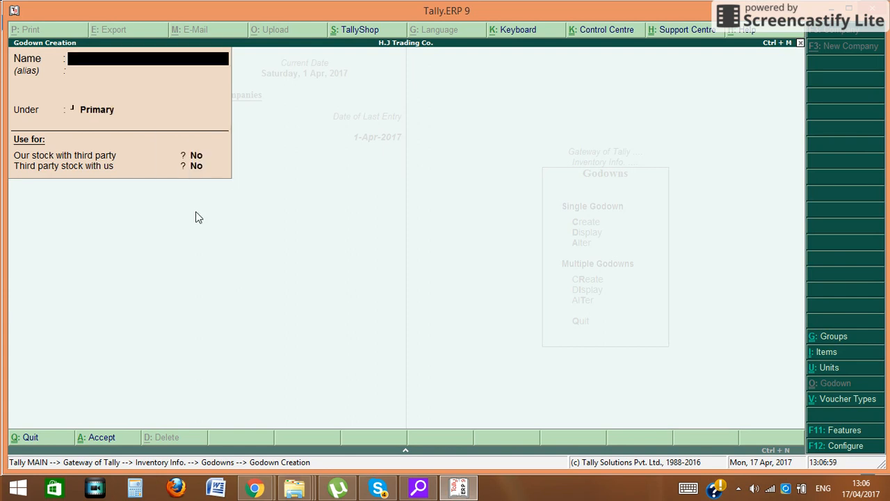
Step: Create a godown named Room No 2 under Delhi and save it, keeping both third-party stock options at No
{"action": "type", "text": "Roo"}
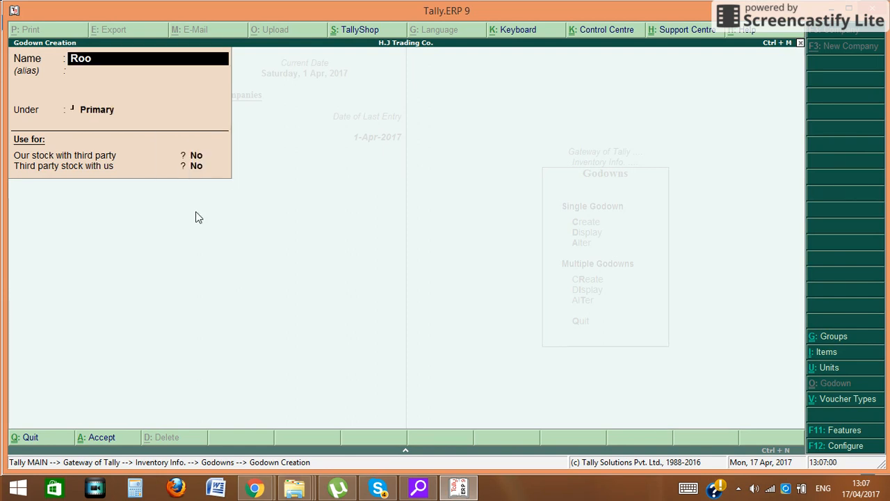
{"action": "type", "text": "m No 2"}
{"action": "key", "text": "Return"}
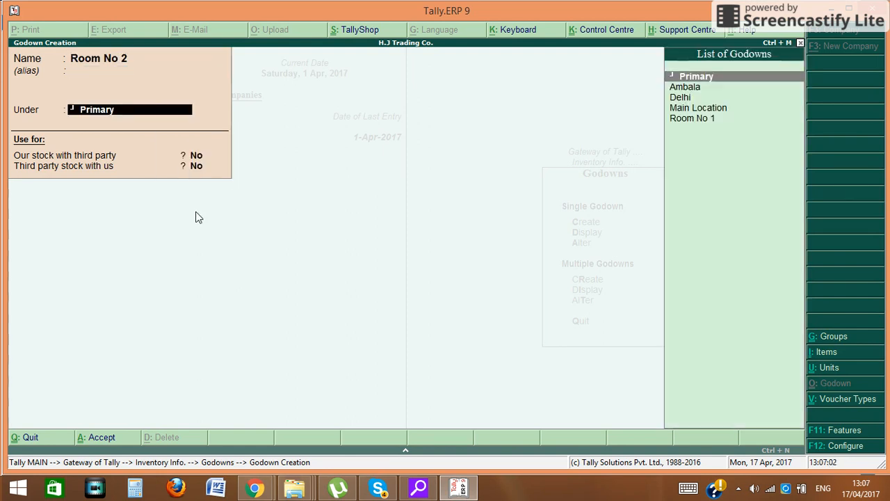
{"action": "key", "text": "Down"}
{"action": "key", "text": "Down"}
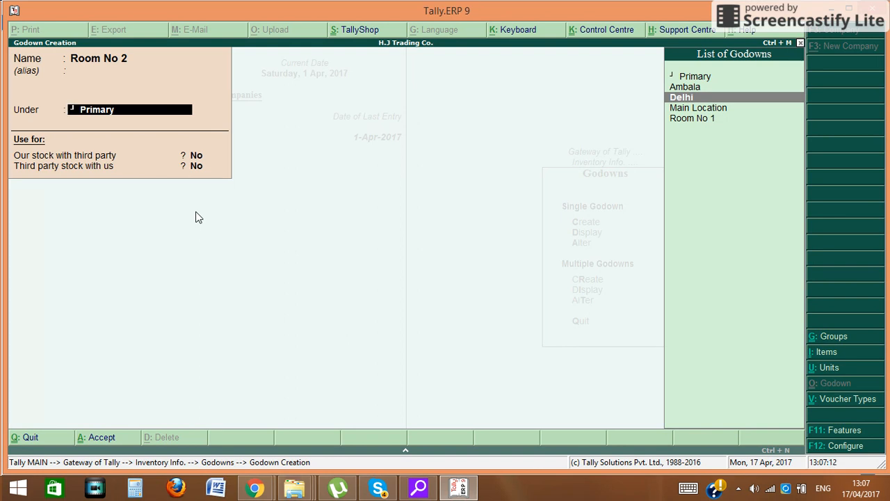
{"action": "key", "text": "Return"}
{"action": "key", "text": "Return"}
{"action": "key", "text": "Return"}
{"action": "key", "text": "Return"}
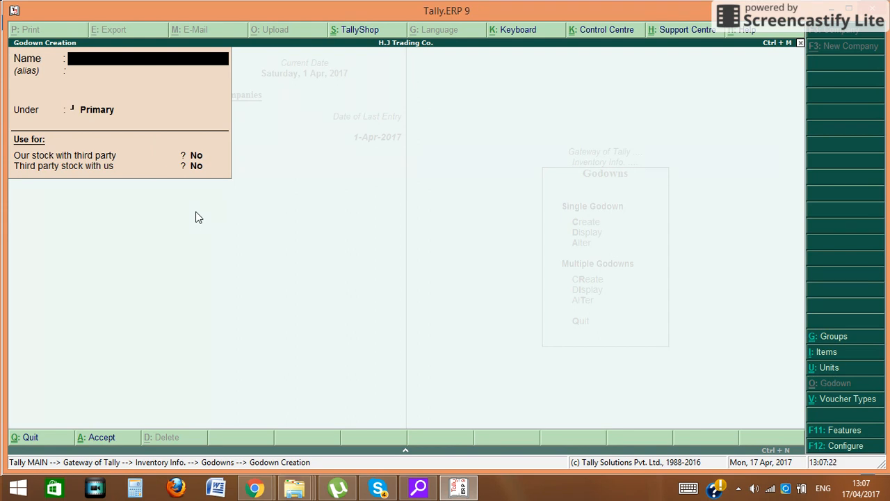
Step: Create a godown named Room No 1 Ambala under Ambala and save it, keeping both third-party stock options at No
{"action": "type", "text": "Room No 1"}
{"action": "key", "text": "Return"}
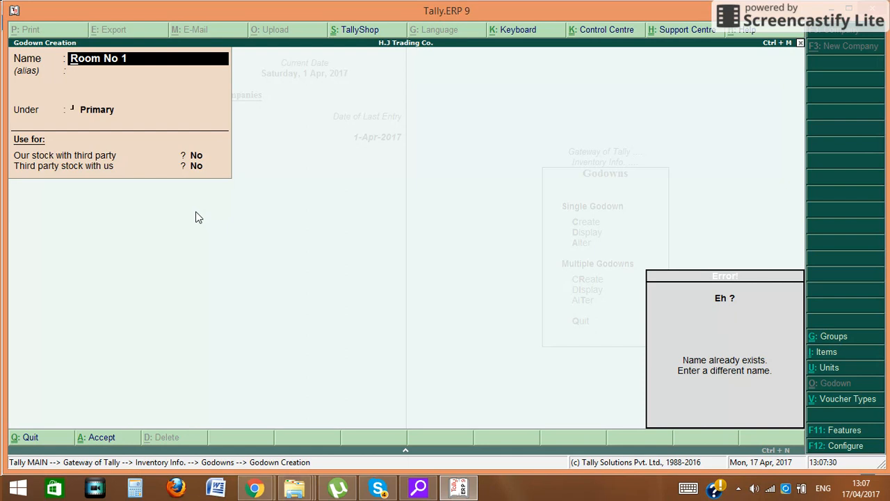
{"action": "key", "text": "Escape"}
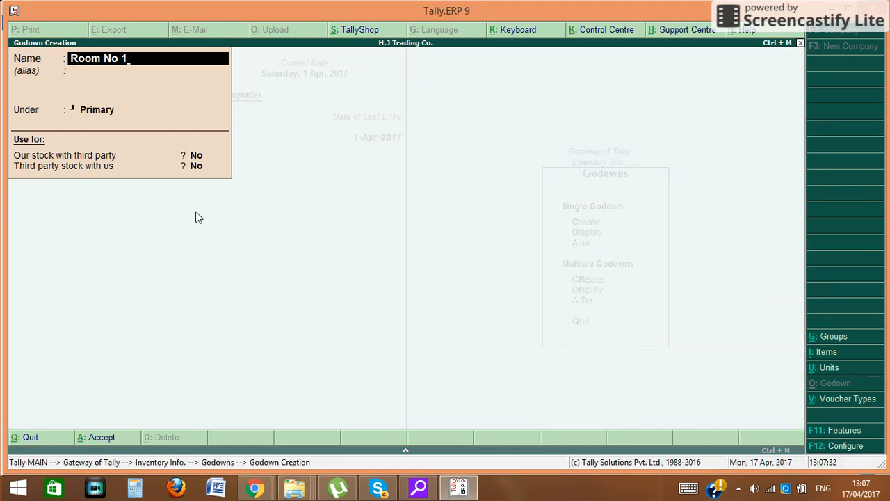
{"action": "type", "text": "Ambala"}
{"action": "key", "text": "Return"}
{"action": "key", "text": "Return"}
{"action": "key", "text": "Down"}
{"action": "key", "text": "Return"}
{"action": "key", "text": "Return"}
{"action": "key", "text": "Return"}
{"action": "key", "text": "Return"}
Step: Create a godown named Room No 2 Ambala under Ambala and save it, keeping both third-party stock options at No
{"action": "type", "text": "Room No 2 Ambala"}
{"action": "key", "text": "Return"}
{"action": "key", "text": "Return"}
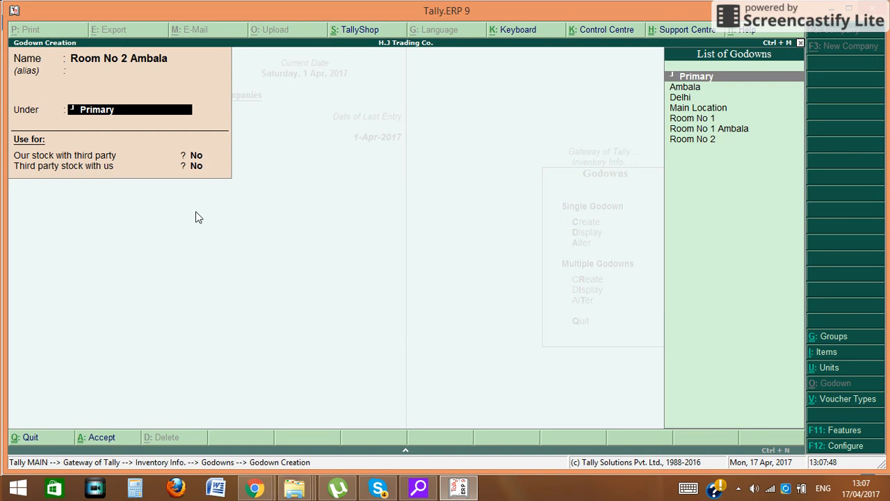
{"action": "key", "text": "Down"}
{"action": "key", "text": "Down"}
{"action": "key", "text": "Down"}
{"action": "key", "text": "Down"}
{"action": "key", "text": "Up"}
{"action": "key", "text": "Up"}
{"action": "key", "text": "Up"}
{"action": "key", "text": "Return"}
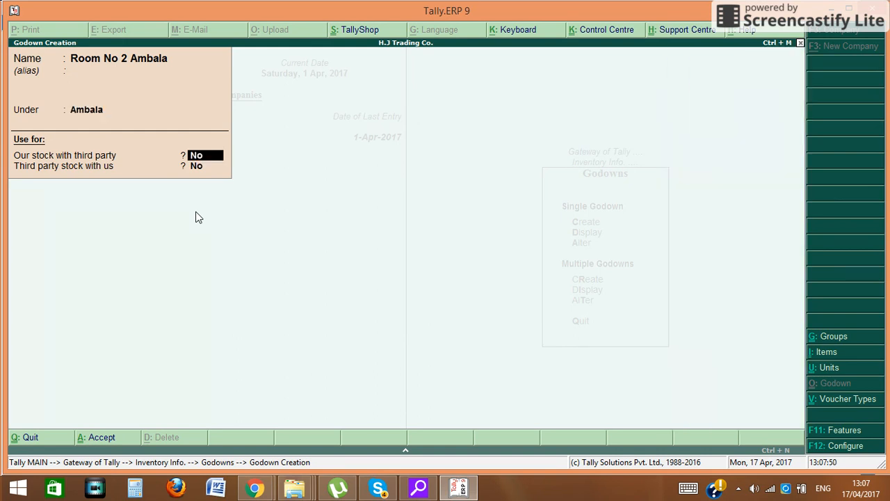
{"action": "key", "text": "Return"}
{"action": "key", "text": "Return"}
Step: Leave the godown masters and open a new purchase voucher among the accounting vouchers
{"action": "key", "text": "Escape"}
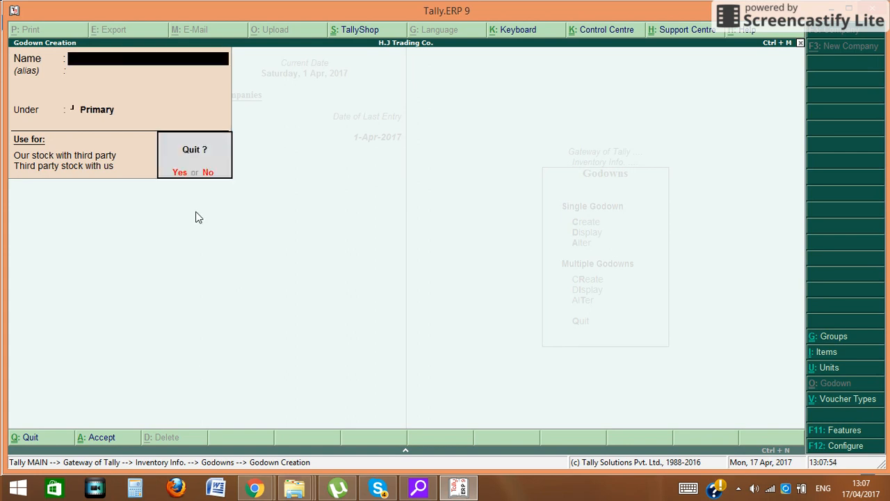
{"action": "key", "text": "Return"}
{"action": "key", "text": "Escape"}
{"action": "key", "text": "Escape"}
{"action": "key", "text": "Down"}
{"action": "key", "text": "Down"}
{"action": "key", "text": "Up"}
{"action": "key", "text": "Return"}
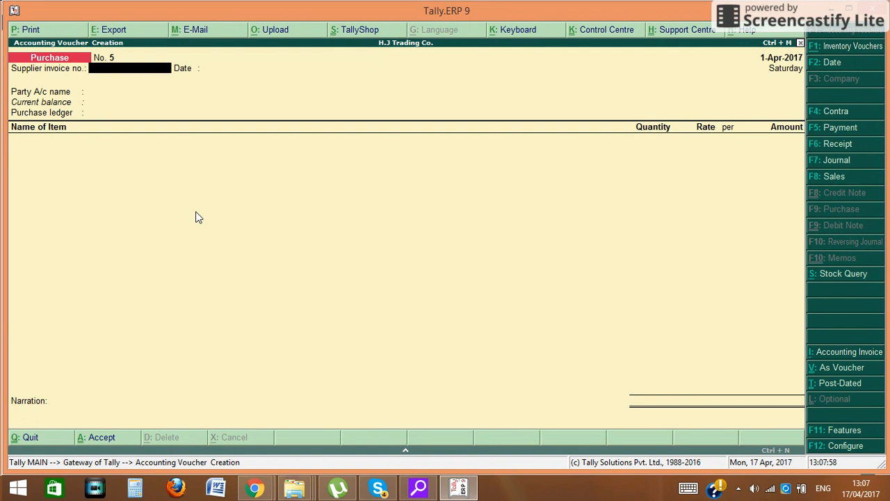
Step: Set the purchase voucher's party account to Deep & Co. and its purchase ledger to Purchase, leaving the supplier invoice number blank
{"action": "key", "text": "Return"}
{"action": "key", "text": "Return"}
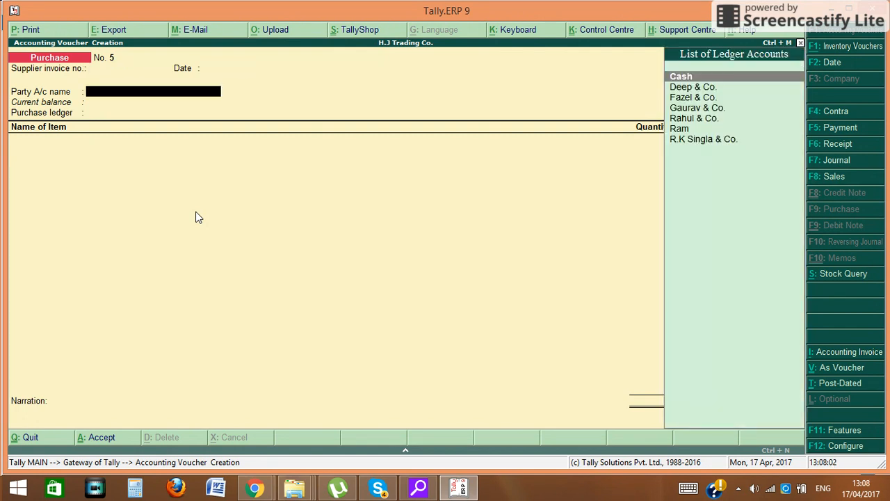
{"action": "key", "text": "Down"}
{"action": "key", "text": "Return"}
{"action": "key", "text": "Return"}
{"action": "key", "text": "ctrl+a"}
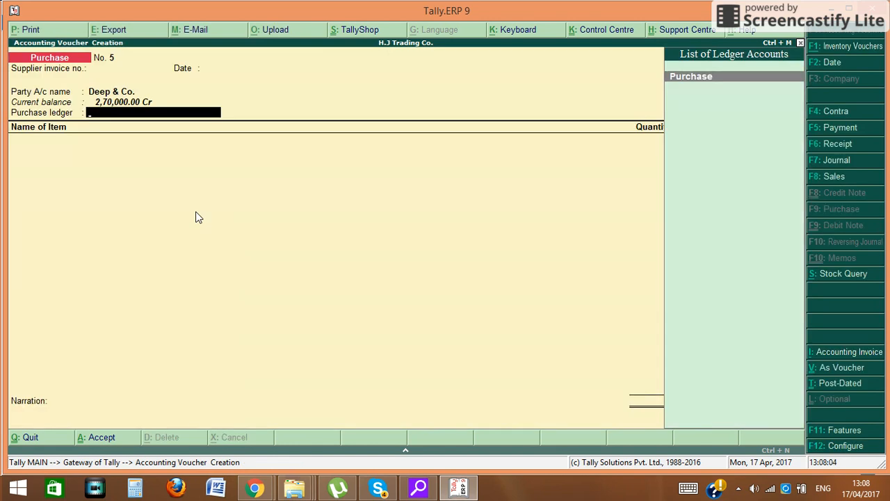
{"action": "key", "text": "Return"}
Step: Add Sugar as the first item of the voucher and choose Room No 1 Ambala as its godown
{"action": "type", "text": "S"}
{"action": "key", "text": "Up"}
{"action": "key", "text": "Down"}
{"action": "key", "text": "Return"}
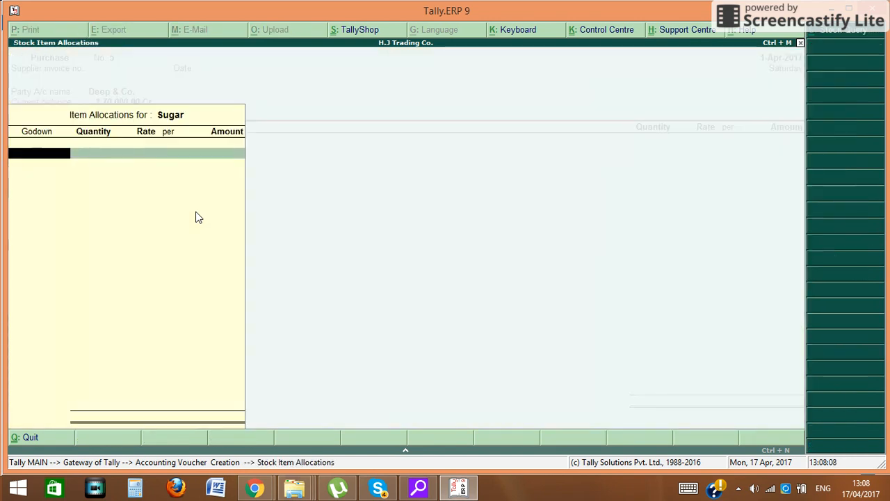
{"action": "type", "text": "A"}
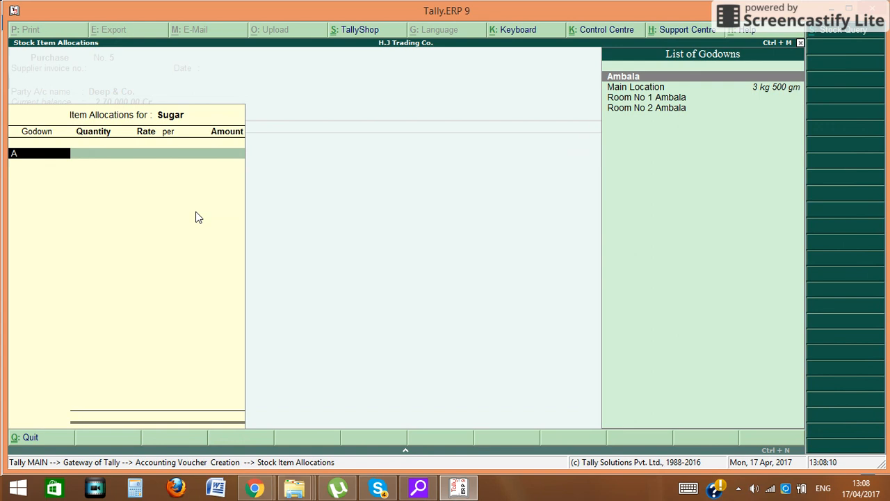
{"action": "key", "text": "BackSpace"}
{"action": "key", "text": "Down"}
{"action": "key", "text": "Down"}
{"action": "key", "text": "Down"}
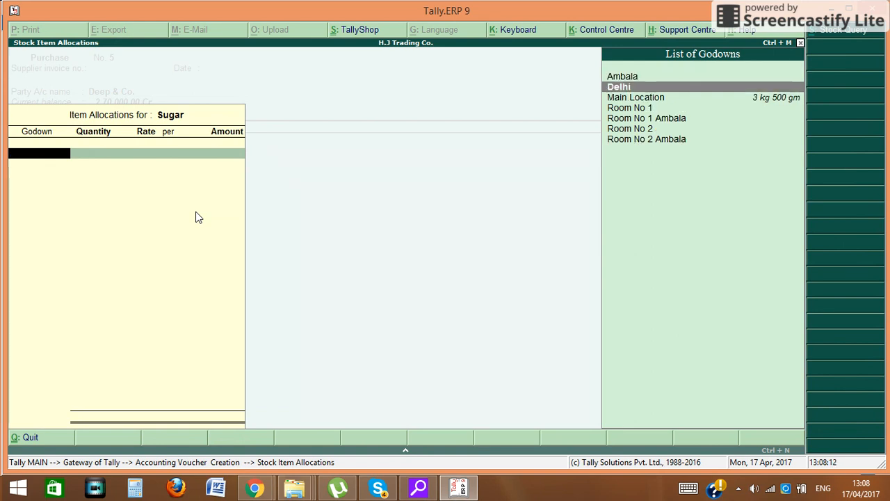
{"action": "key", "text": "Down"}
{"action": "key", "text": "Return"}
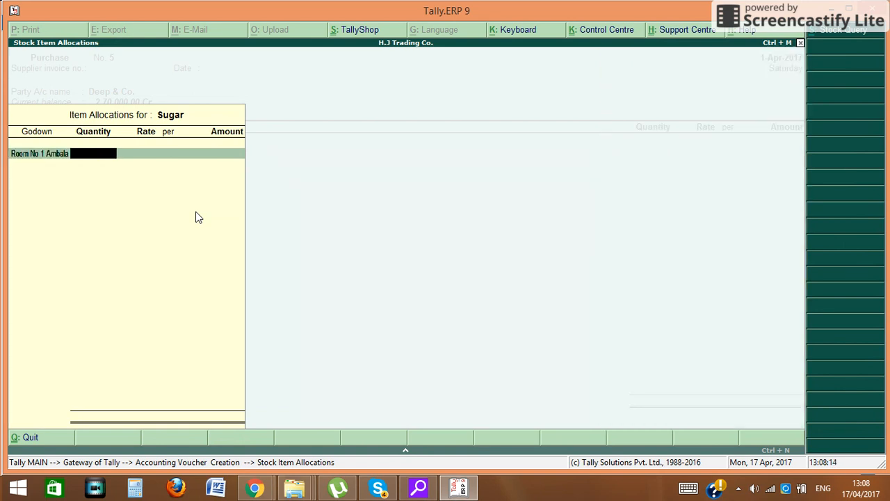
Step: Allocate 20 kg of Sugar at a rate of 60.00 per kg and finish the item's allocation
{"action": "type", "text": "20"}
{"action": "key", "text": "Return"}
{"action": "key", "text": "Return"}
{"action": "key", "text": "Return"}
{"action": "key", "text": "Return"}
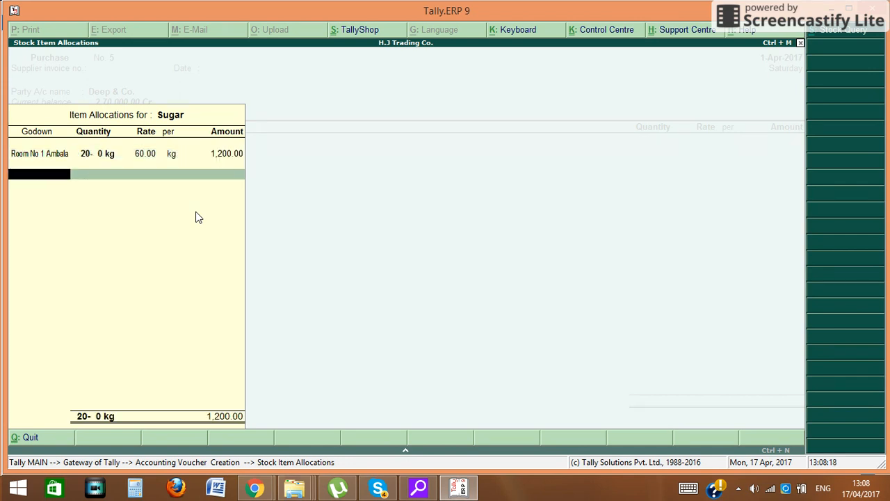
{"action": "key", "text": "Return"}
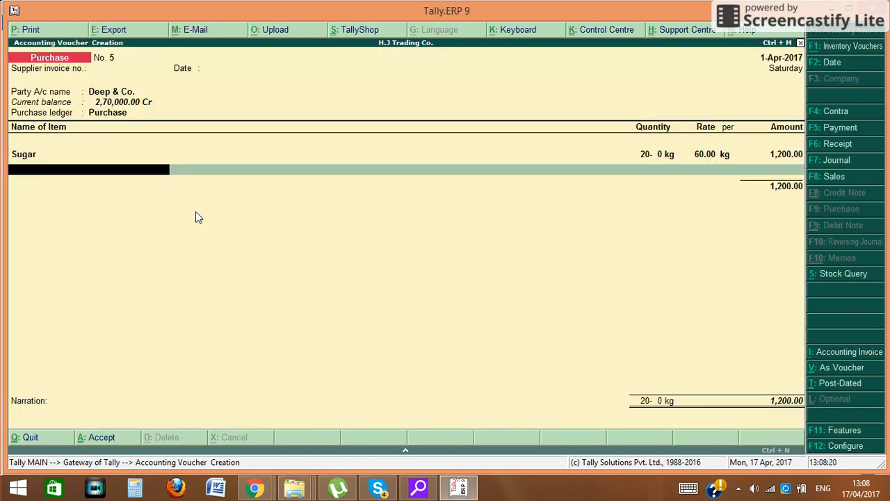
Step: Add Pandrive as the second item of the voucher and choose Room No 1 as its godown
{"action": "type", "text": "D"}
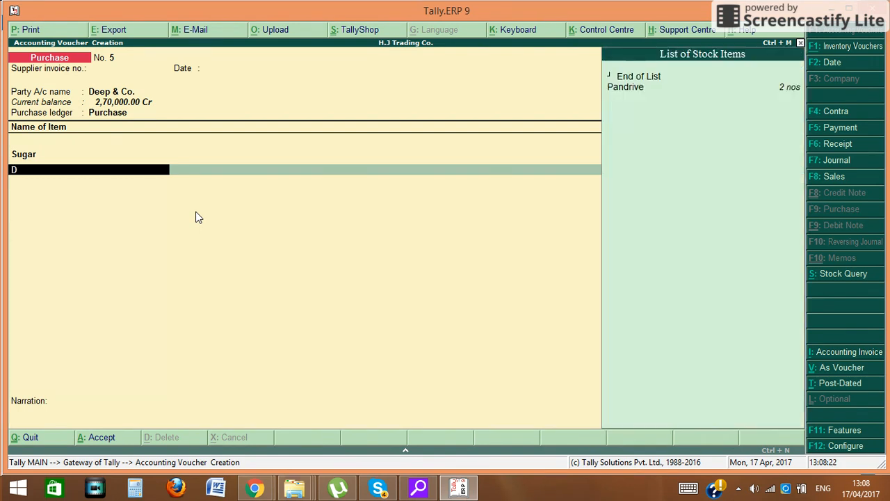
{"action": "key", "text": "BackSpace"}
{"action": "key", "text": "BackSpace"}
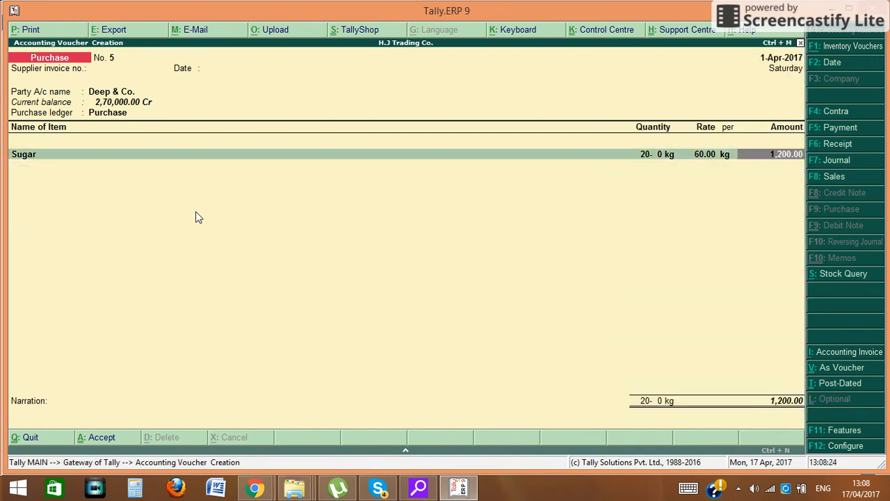
{"action": "key", "text": "Return"}
{"action": "type", "text": "P"}
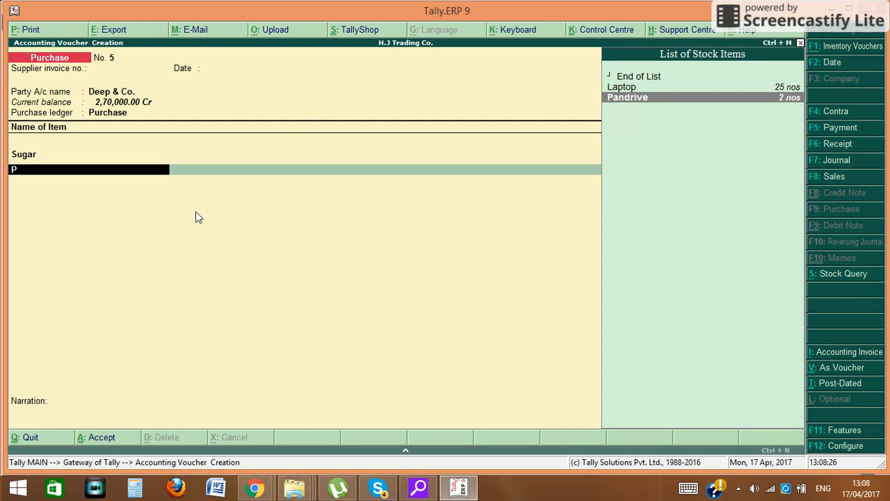
{"action": "key", "text": "Return"}
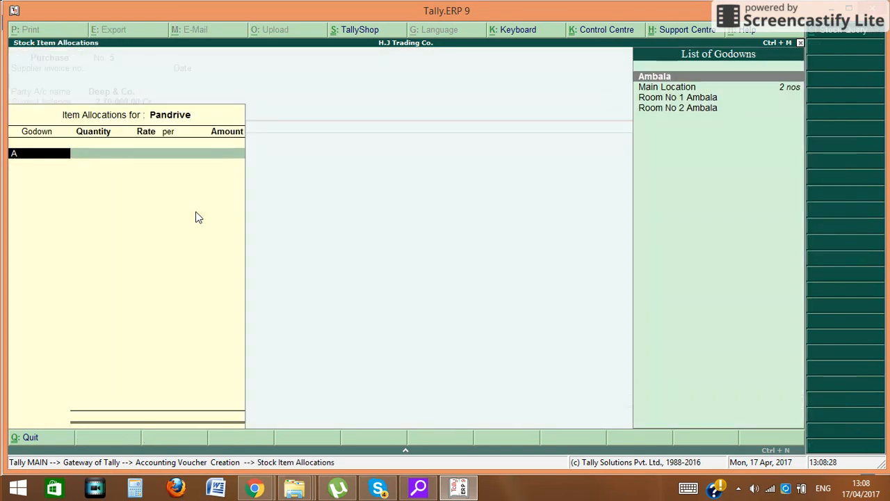
{"action": "key", "text": "Down"}
{"action": "key", "text": "Down"}
{"action": "key", "text": "Down"}
{"action": "key", "text": "Down"}
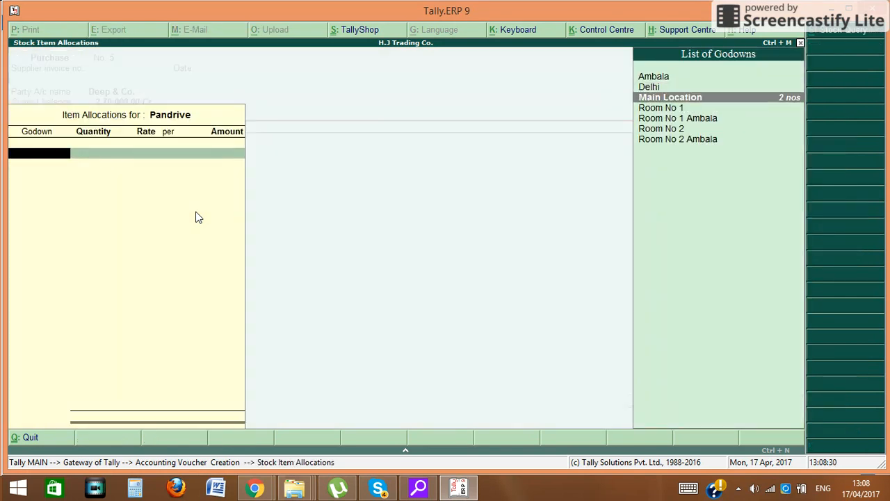
{"action": "key", "text": "Up"}
{"action": "key", "text": "Return"}
Step: Allocate 25 nos of Pandrive at a rate of 500 each and finish the item's allocation
{"action": "type", "text": "25"}
{"action": "key", "text": "Return"}
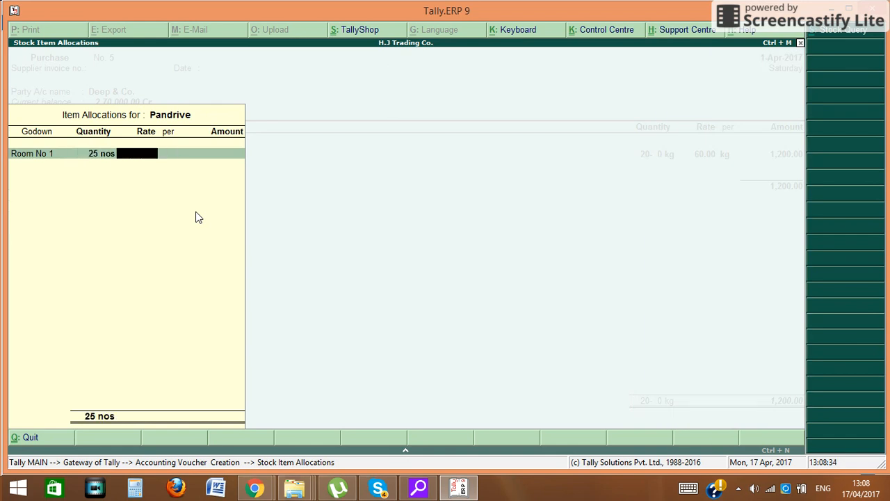
{"action": "type", "text": "500"}
{"action": "key", "text": "Return"}
{"action": "key", "text": "Return"}
{"action": "key", "text": "Return"}
{"action": "key", "text": "Return"}
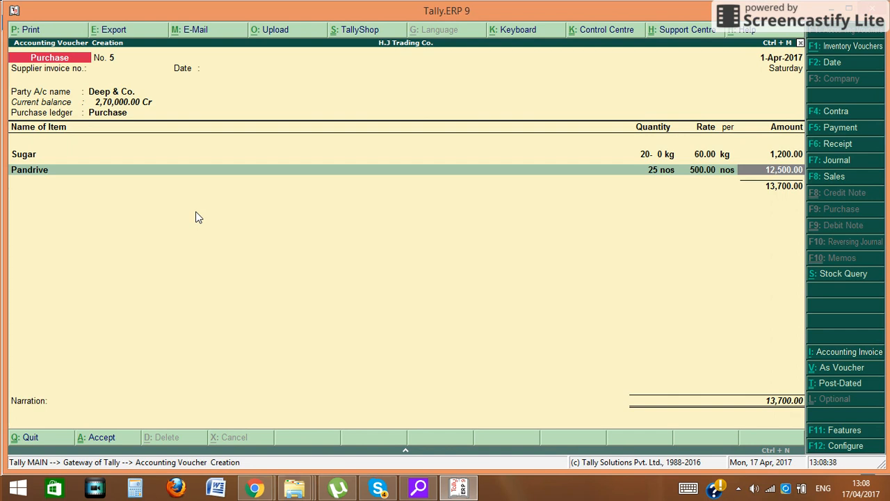
Step: Add Table as the third item of the voucher and choose Room No 2 as its godown
{"action": "key", "text": "Return"}
{"action": "type", "text": "S"}
{"action": "key", "text": "Up"}
{"action": "key", "text": "Up"}
{"action": "key", "text": "Down"}
{"action": "key", "text": "Down"}
{"action": "key", "text": "Down"}
{"action": "key", "text": "Return"}
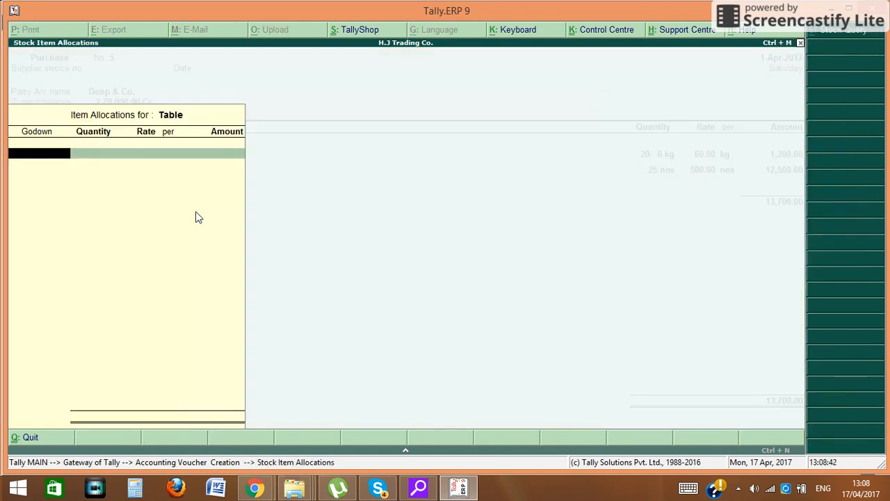
{"action": "type", "text": "A"}
{"action": "key", "text": "BackSpace"}
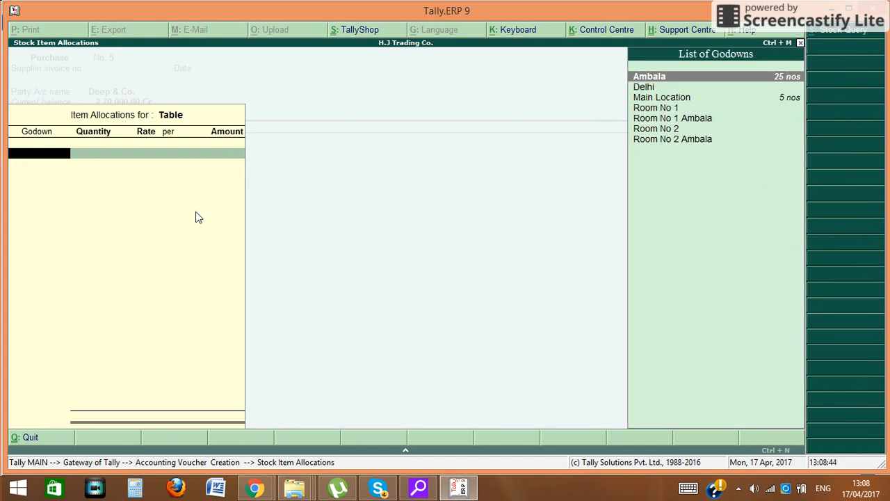
{"action": "key", "text": "Down"}
{"action": "key", "text": "Down"}
{"action": "key", "text": "Down"}
{"action": "key", "text": "Down"}
{"action": "key", "text": "Down"}
{"action": "key", "text": "Return"}
Step: Allocate 25 nos of Table at a rate of 500.00 each and finish this third item's allocation
{"action": "type", "text": "25"}
{"action": "key", "text": "Return"}
{"action": "key", "text": "Return"}
{"action": "key", "text": "Return"}
{"action": "key", "text": "Return"}
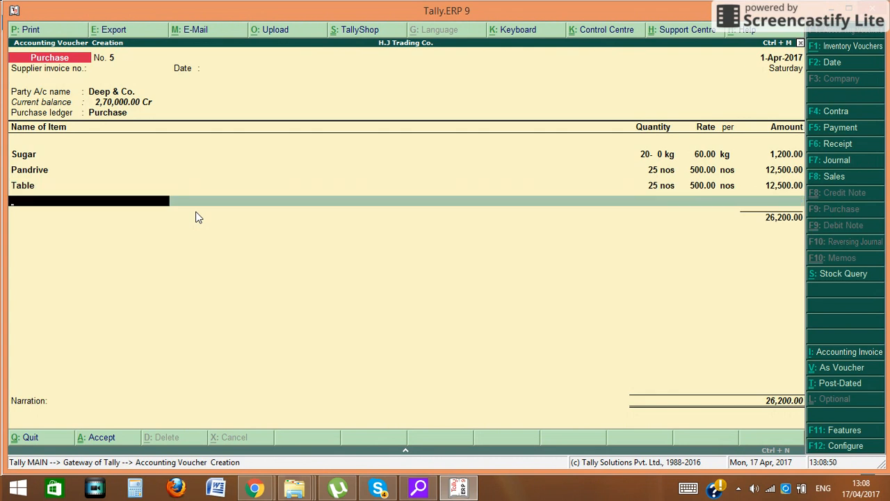
Step: Add Table again as a fourth item line and choose Room No 2 Ambala as its godown
{"action": "type", "text": "T"}
{"action": "key", "text": "Return"}
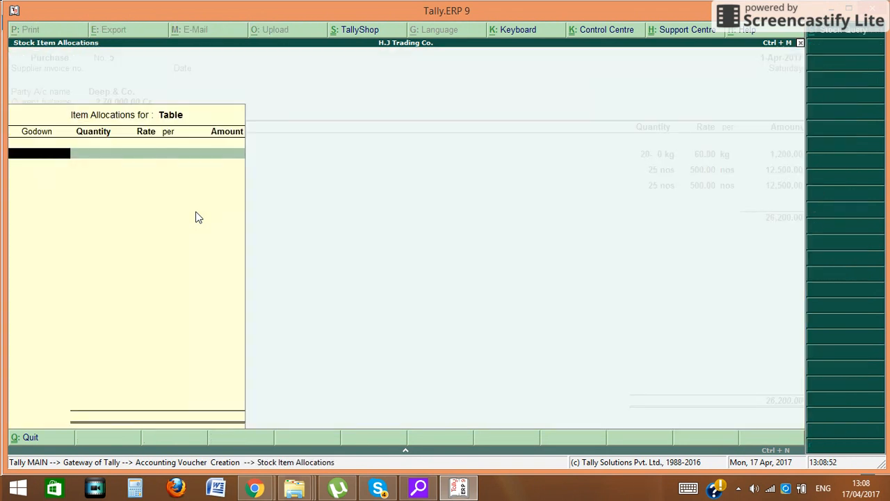
{"action": "type", "text": "A"}
{"action": "key", "text": "Down"}
{"action": "key", "text": "Down"}
{"action": "key", "text": "Down"}
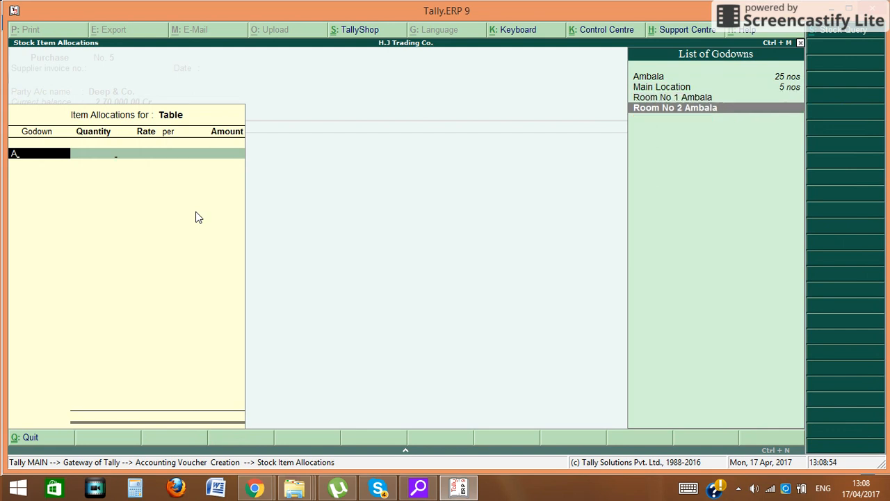
{"action": "key", "text": "Return"}
Step: Allocate 25 nos of Table to Room No 2 Ambala at a rate of 500.00 each and finish the allocation
{"action": "type", "text": "25 nos"}
{"action": "key", "text": "Return"}
{"action": "key", "text": "Return"}
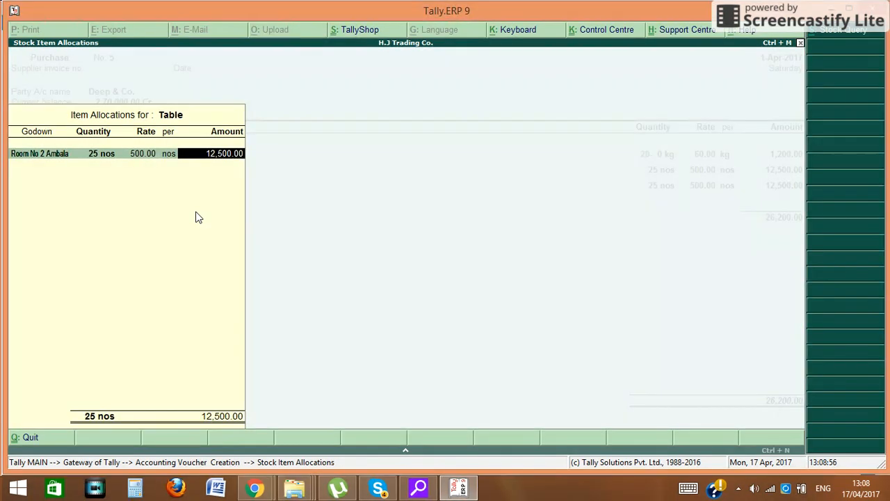
{"action": "key", "text": "Return"}
{"action": "key", "text": "Return"}
{"action": "key", "text": "Return"}
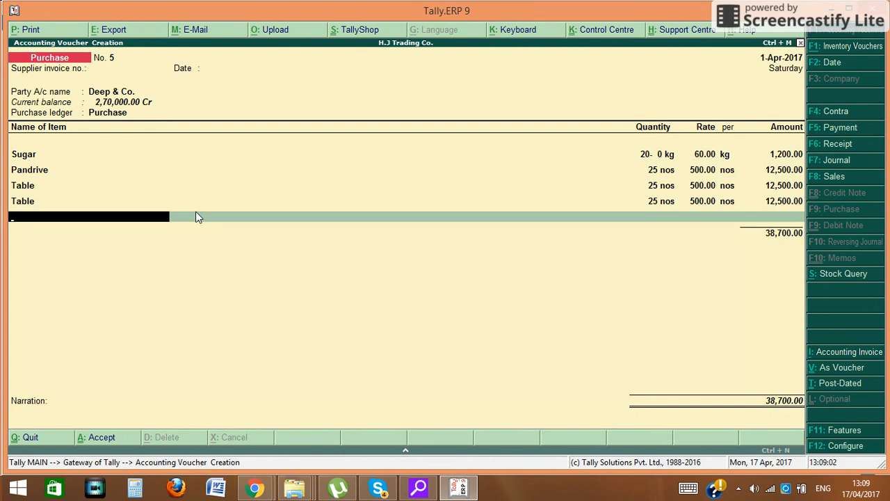
Step: End the item list, save the purchase voucher without a narration, and leave voucher entry
{"action": "key", "text": "Return"}
{"action": "key", "text": "Return"}
{"action": "key", "text": "Return"}
{"action": "key", "text": "Escape"}
{"action": "key", "text": "Return"}
Step: Open the Statements of Inventory among the display reports
{"action": "key", "text": "Down"}
{"action": "key", "text": "Down"}
{"action": "key", "text": "Down"}
{"action": "key", "text": "Down"}
{"action": "key", "text": "Down"}
{"action": "key", "text": "Down"}
{"action": "key", "text": "Down"}
{"action": "key", "text": "Down"}
{"action": "key", "text": "Down"}
{"action": "key", "text": "Up"}
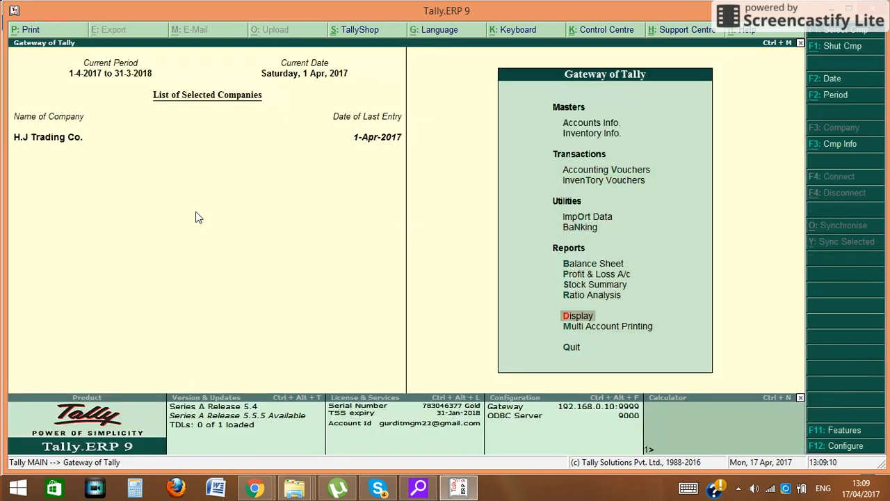
{"action": "key", "text": "Return"}
{"action": "key", "text": "Down"}
{"action": "key", "text": "Down"}
{"action": "key", "text": "Down"}
{"action": "key", "text": "Down"}
{"action": "key", "text": "Down"}
{"action": "key", "text": "Return"}
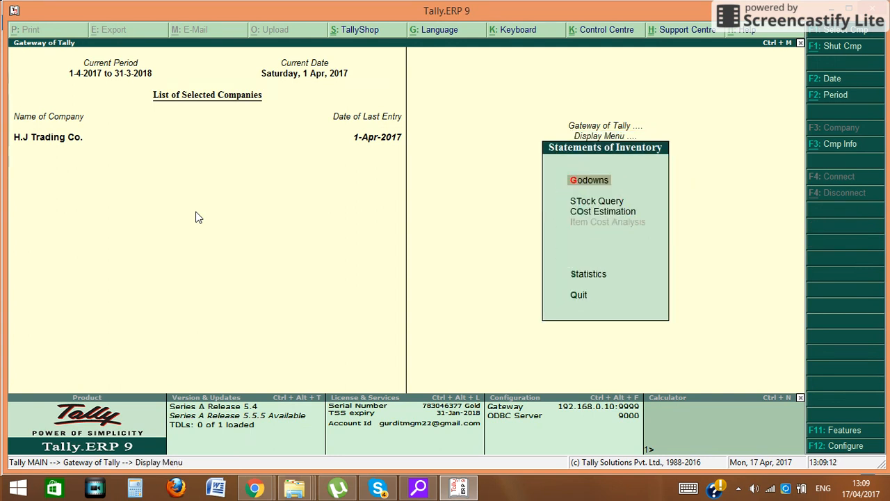
Step: Open the godown summary for Ambala to review the stock in its rooms
{"action": "key", "text": "Return"}
{"action": "key", "text": "Down"}
{"action": "key", "text": "Down"}
{"action": "key", "text": "Down"}
{"action": "key", "text": "Up"}
{"action": "key", "text": "Up"}
{"action": "key", "text": "Return"}
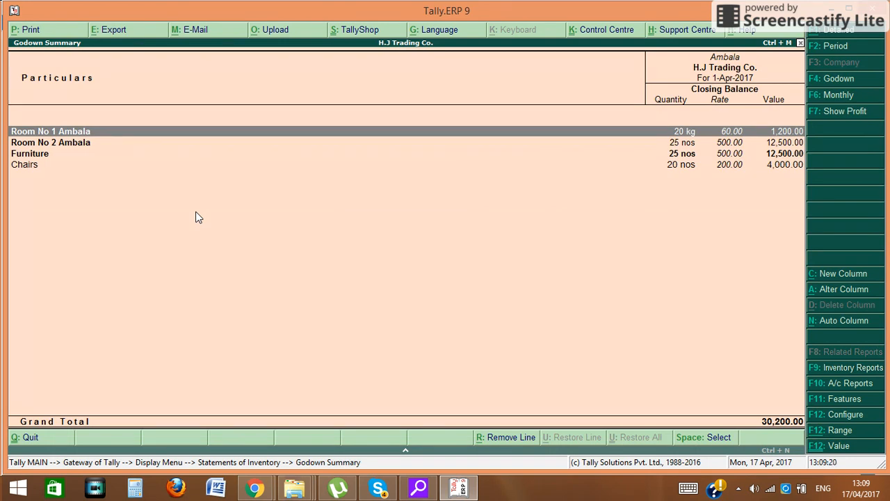
Step: Examine the stock held in Room No 1 Ambala and the Furniture items in Room No 2 Ambala
{"action": "key", "text": "Return"}
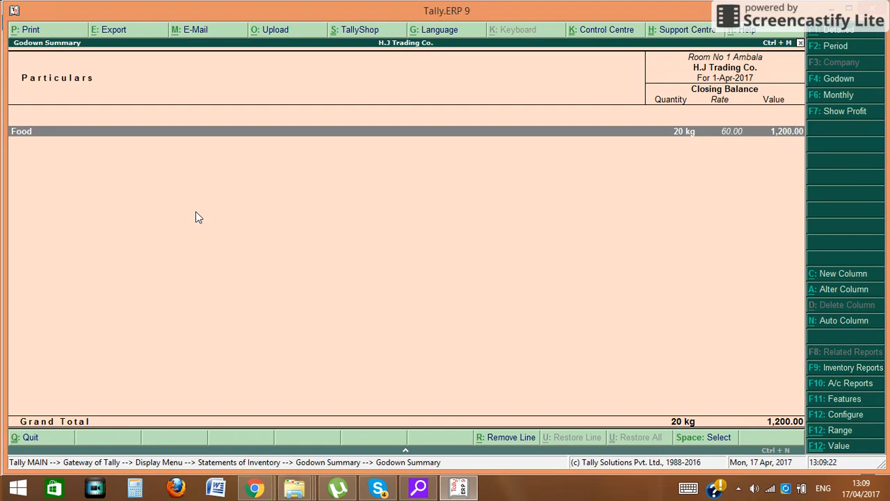
{"action": "key", "text": "Escape"}
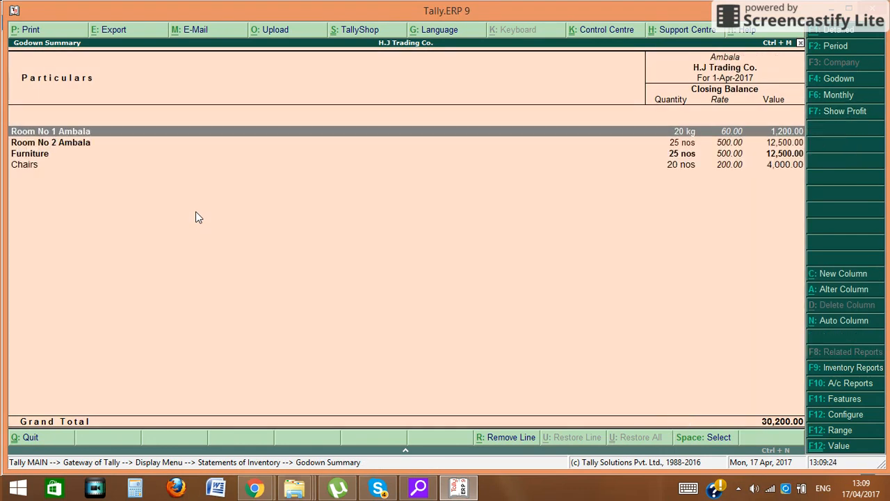
{"action": "key", "text": "Down"}
{"action": "key", "text": "Return"}
{"action": "key", "text": "Return"}
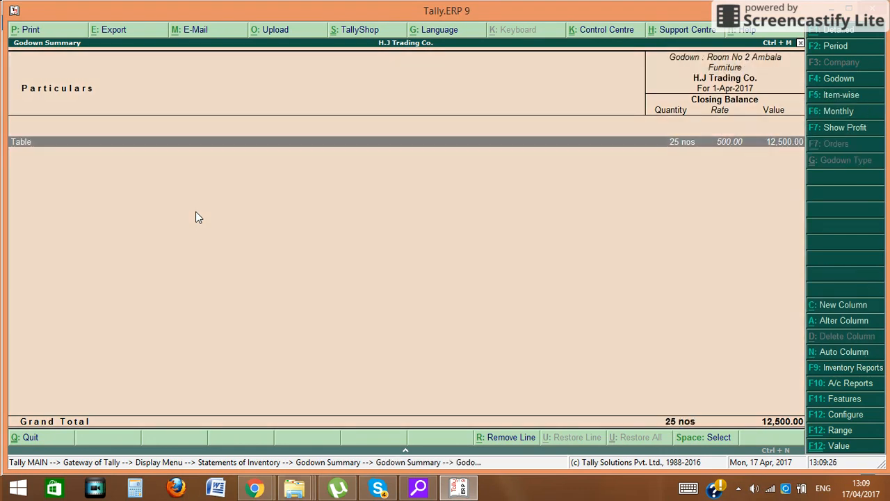
{"action": "key", "text": "Escape"}
{"action": "key", "text": "Escape"}
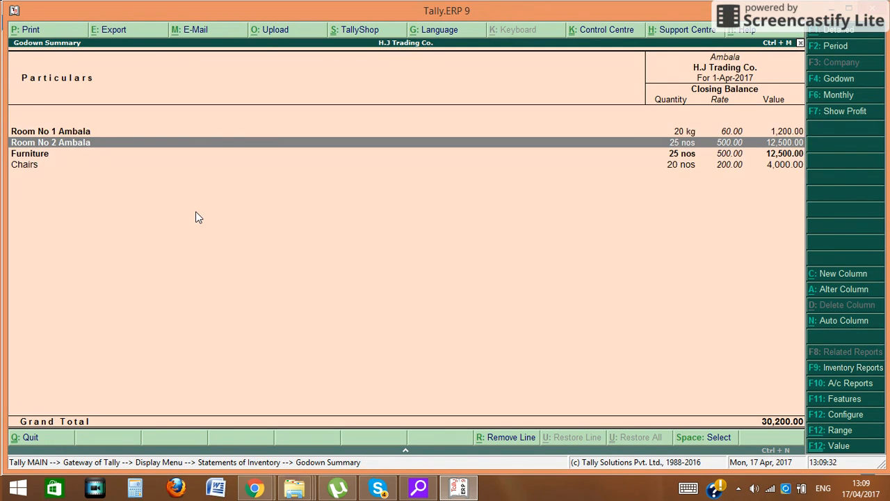
Step: Switch the godown summary to Delhi, examine the stock in its rooms including Room No 2, and return to the godown selection
{"action": "key", "text": "F4"}
{"action": "key", "text": "Down"}
{"action": "key", "text": "Return"}
{"action": "key", "text": "Return"}
{"action": "key", "text": "Escape"}
{"action": "key", "text": "Down"}
{"action": "key", "text": "Return"}
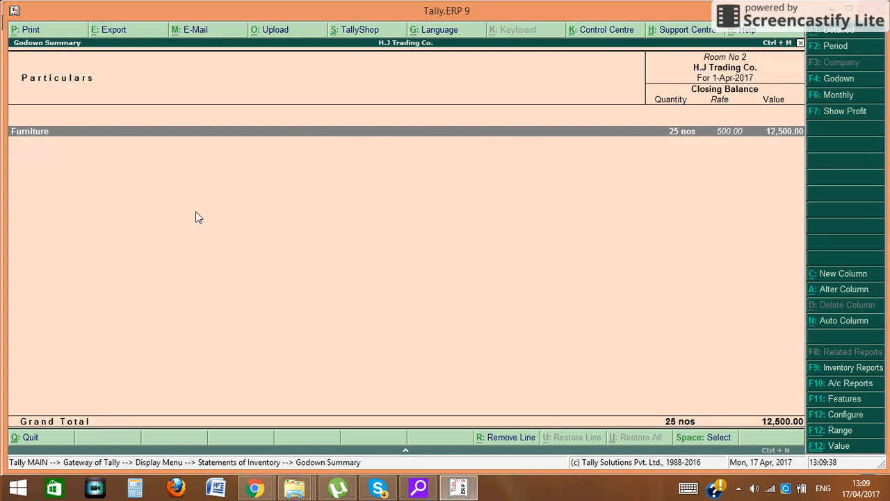
{"action": "key", "text": "Return"}
{"action": "key", "text": "Escape"}
{"action": "key", "text": "Escape"}
{"action": "key", "text": "Escape"}
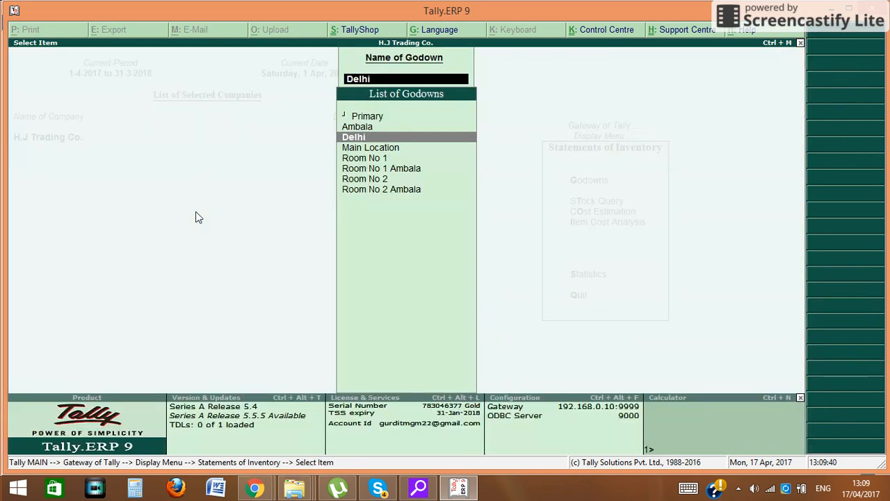